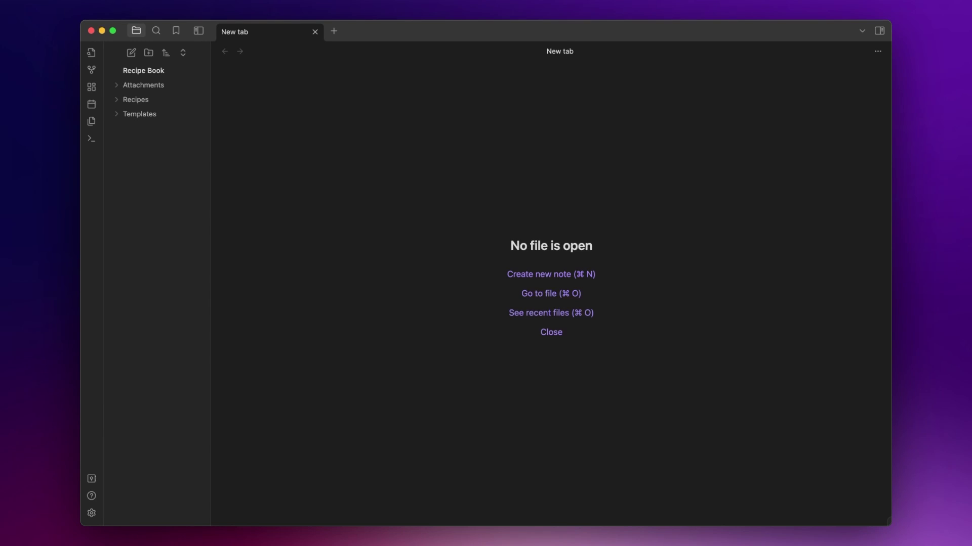
- Install and apply the Minimal theme from the Appearance settings
key("super+comma")
left_click(224, 97)
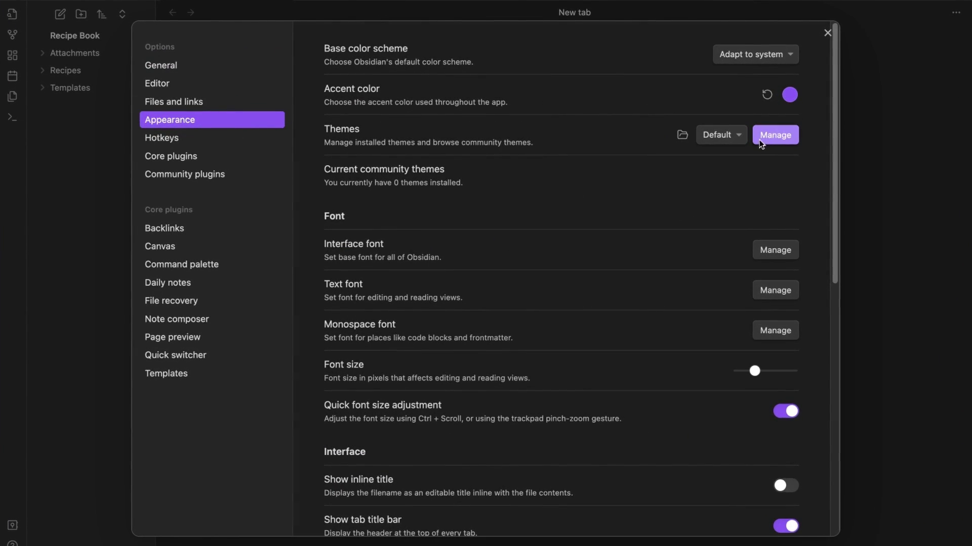
left_click(772, 136)
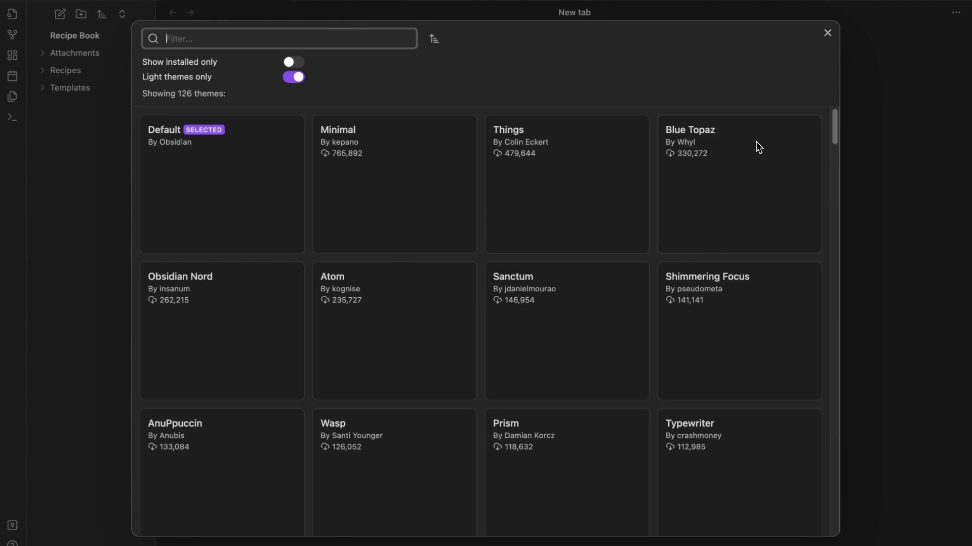
left_click(463, 156)
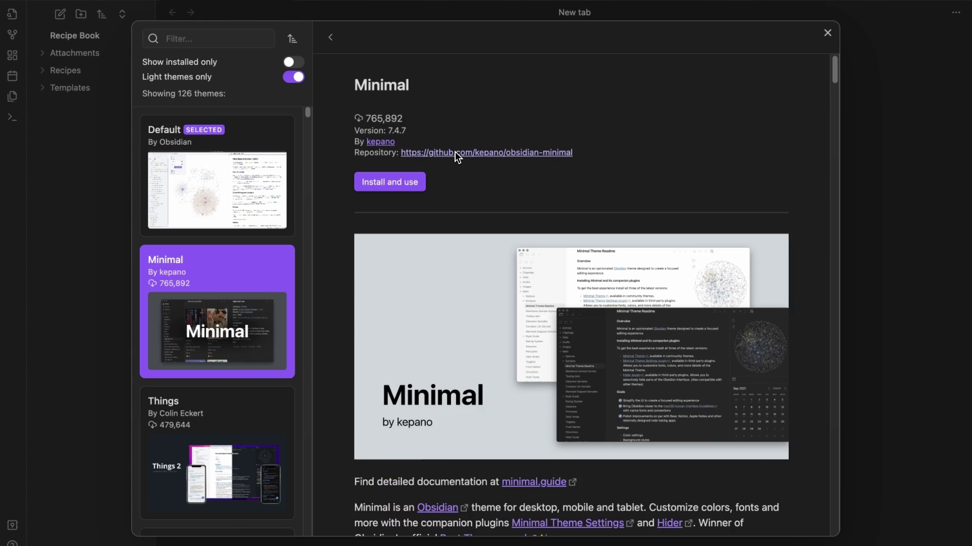
left_click(406, 183)
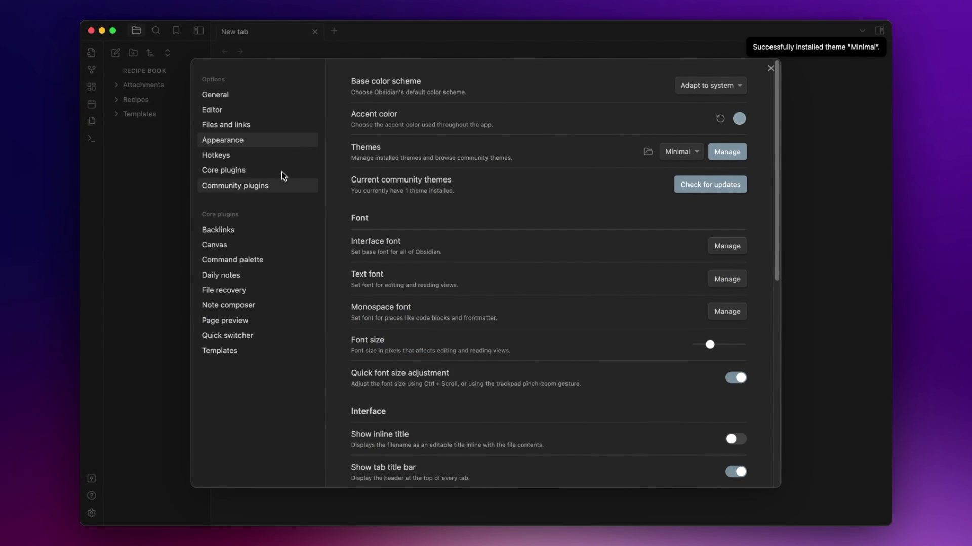
- Install the Dataview and Recipe view community plugins
left_click(235, 185)
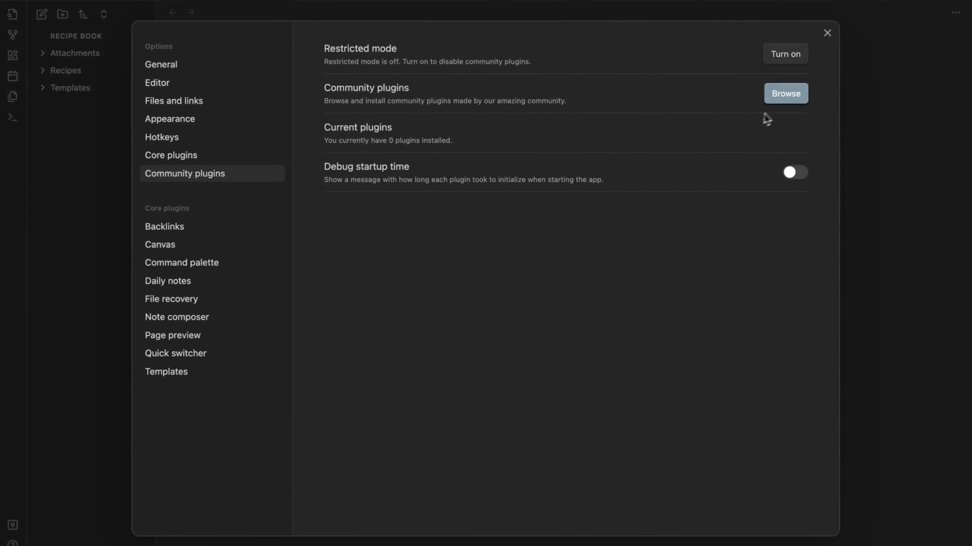
left_click(784, 94)
type("datavi")
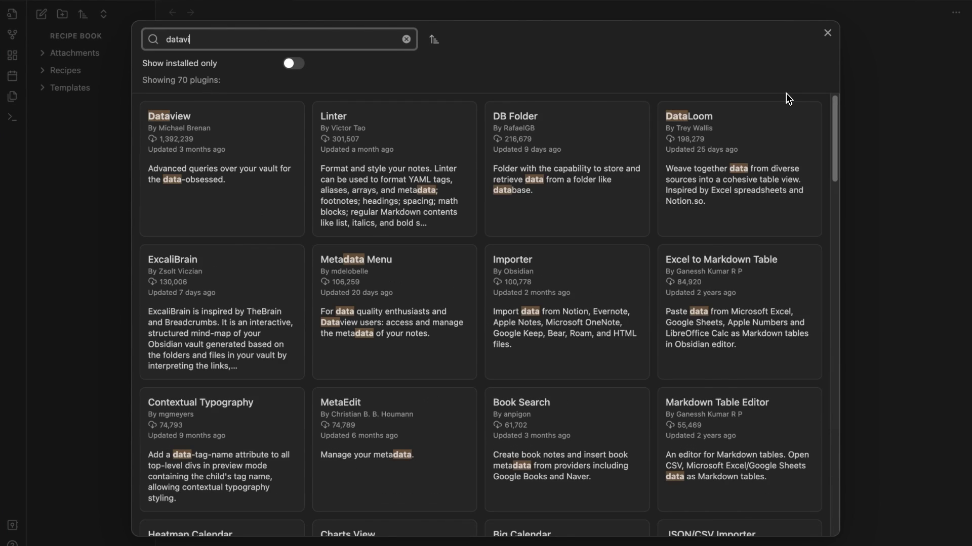
left_click(327, 144)
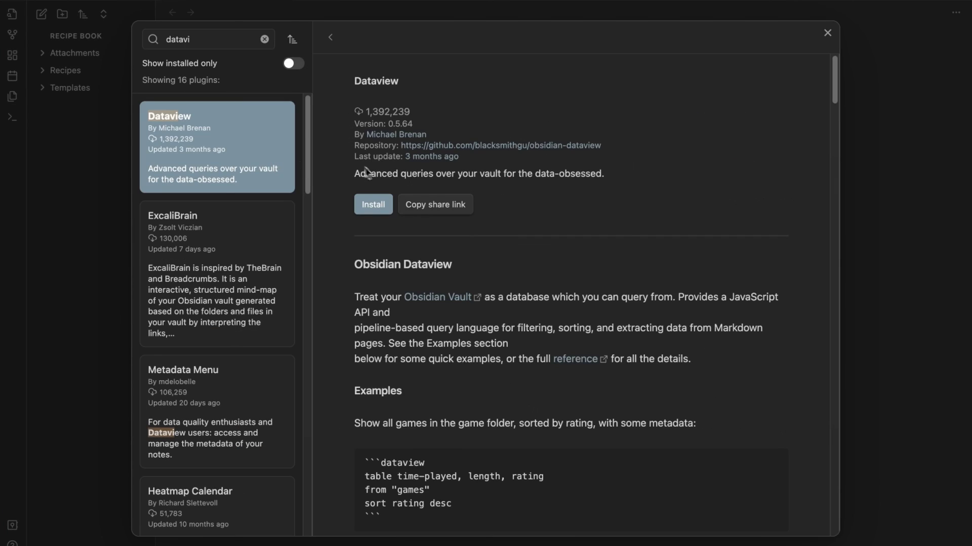
left_click(373, 203)
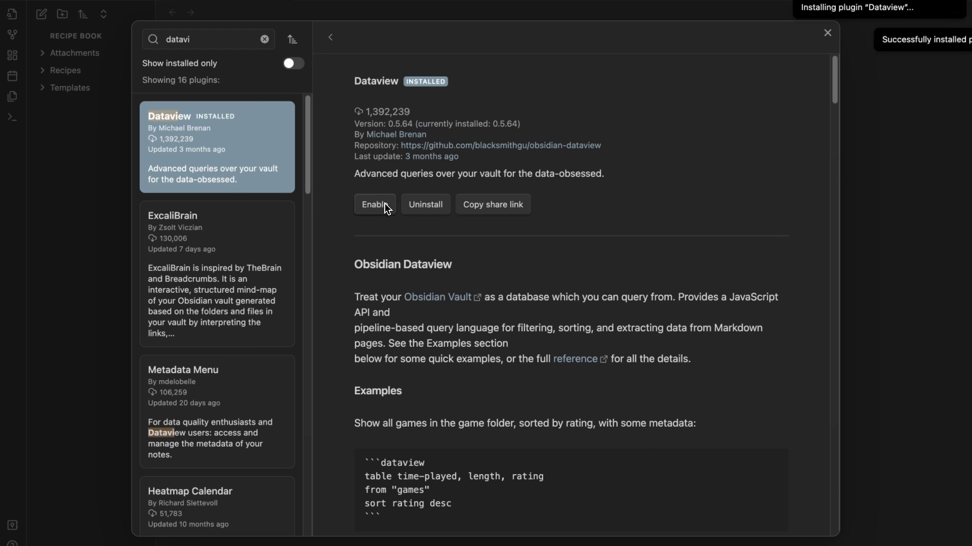
left_click(264, 39)
type("recipe")
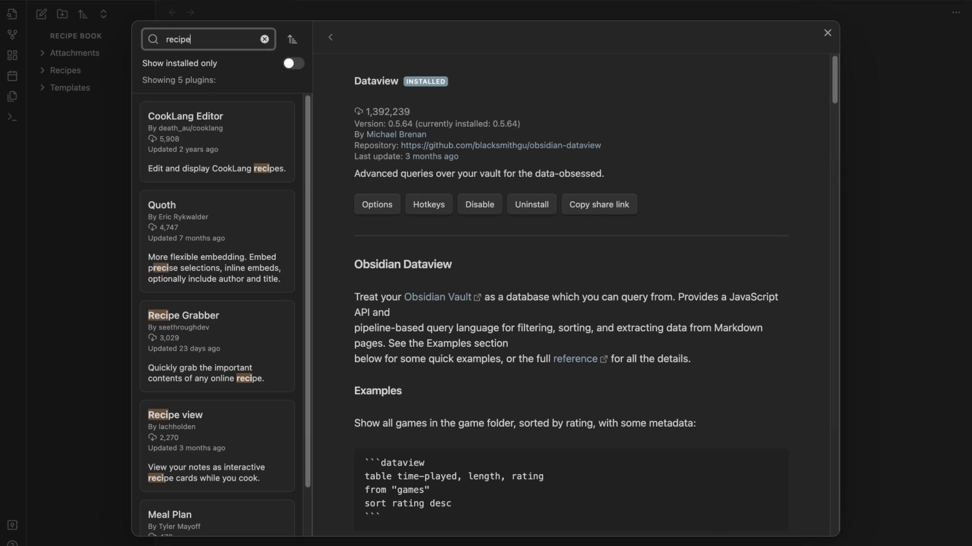
type(" view")
left_click(207, 148)
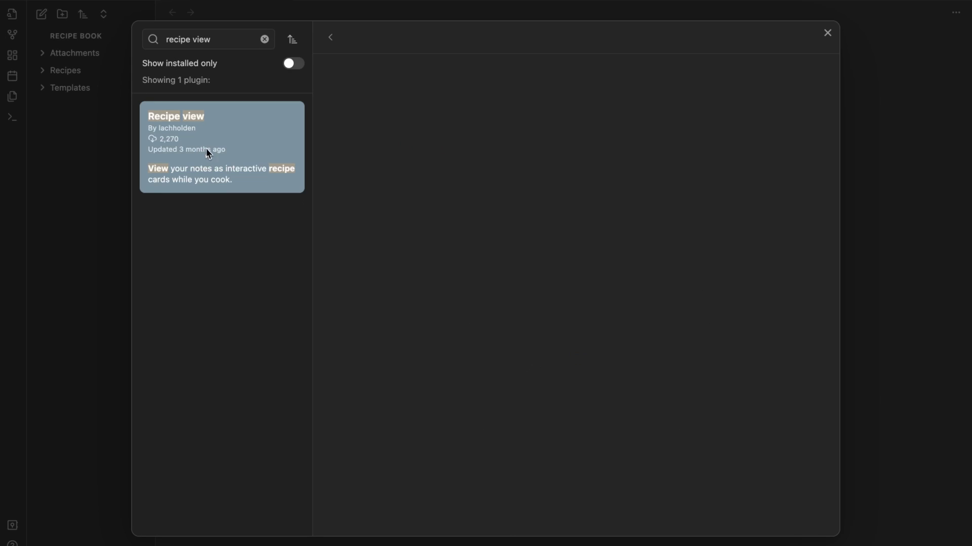
left_click(374, 204)
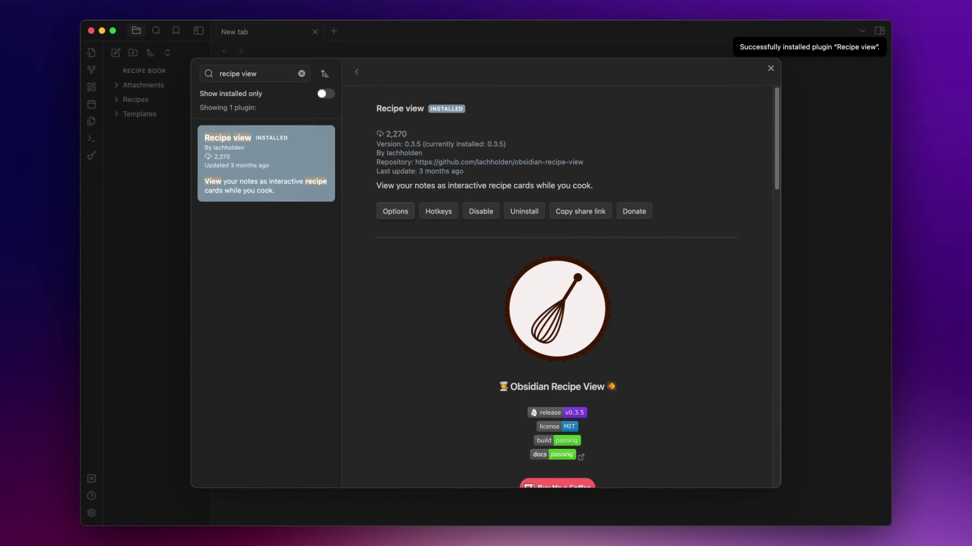
- Turn on Recipe view's 'Treat level one heading as filename' option
left_click(395, 212)
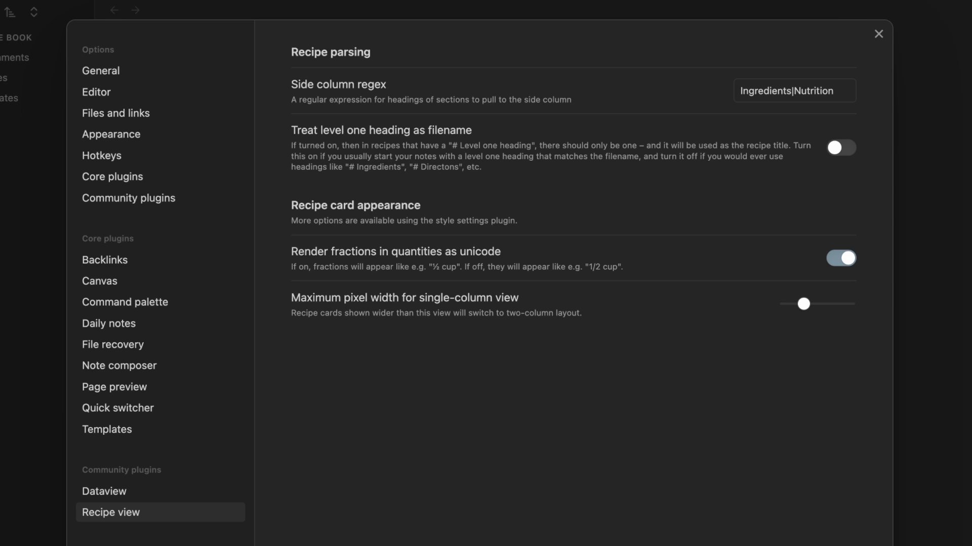
left_click(840, 148)
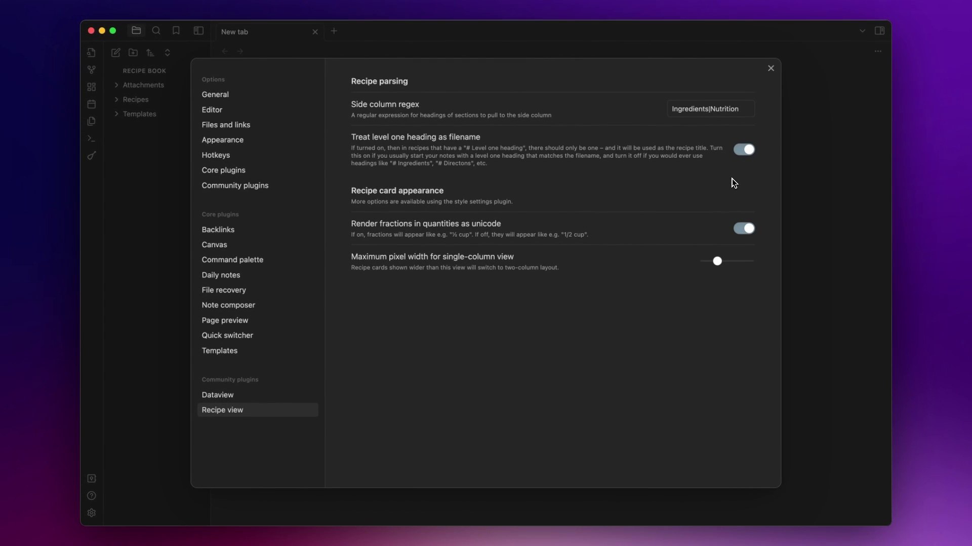
- Open Recipe Template from the Templates folder and inspect its Recipe Name, Ingredient and Step lines
key("Escape")
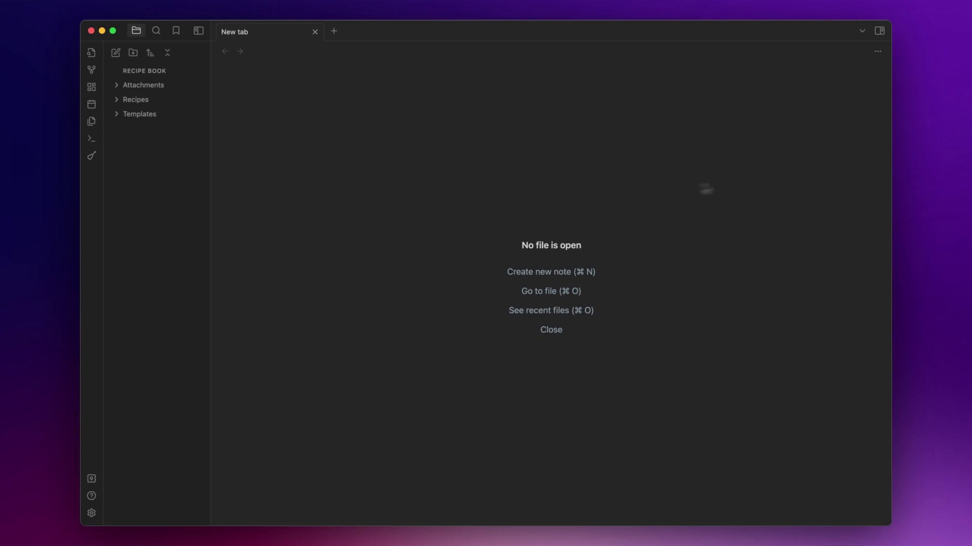
left_click(139, 115)
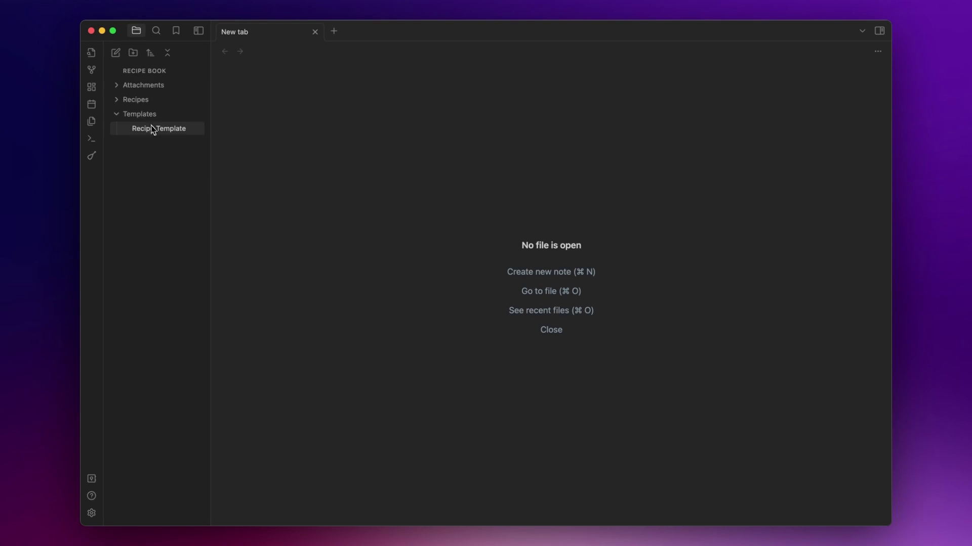
left_click(159, 129)
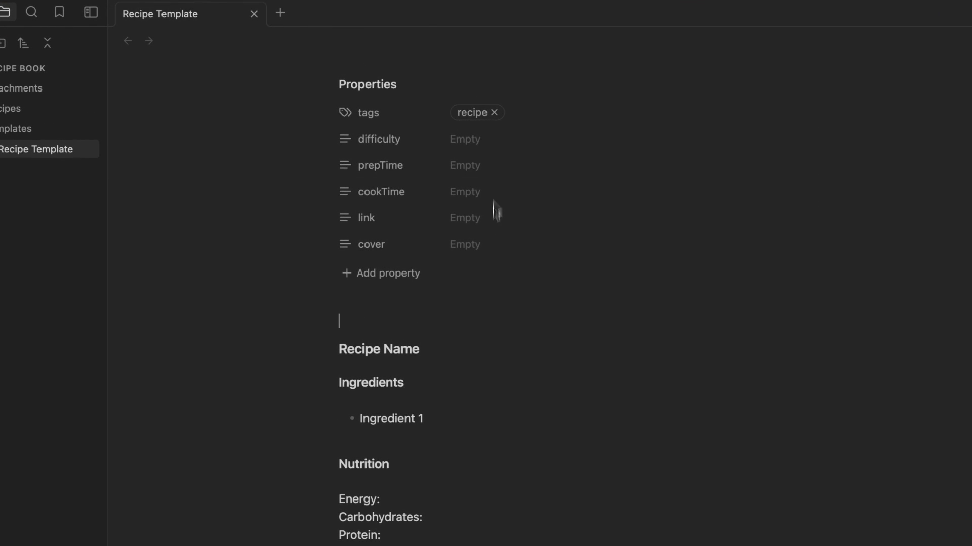
left_click(475, 349)
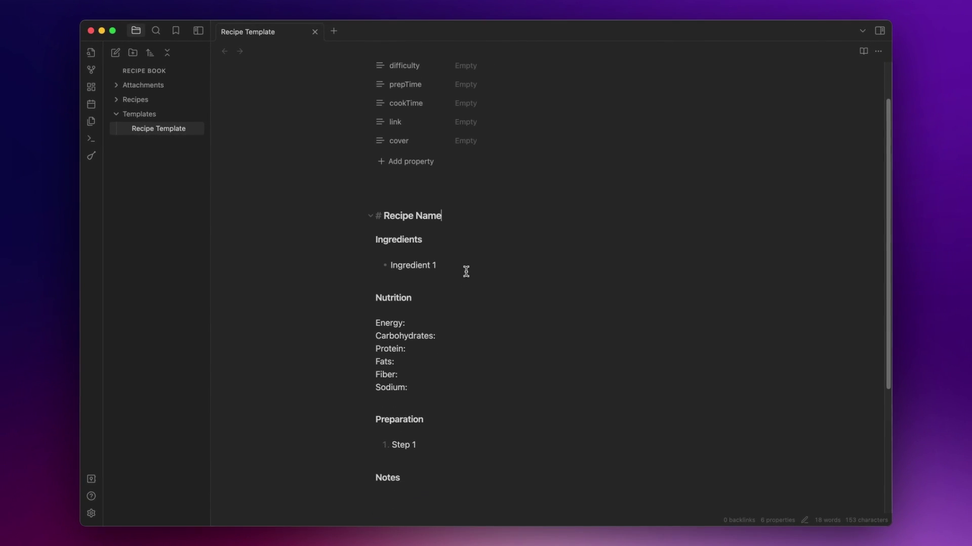
scroll(466, 270, "down", 2)
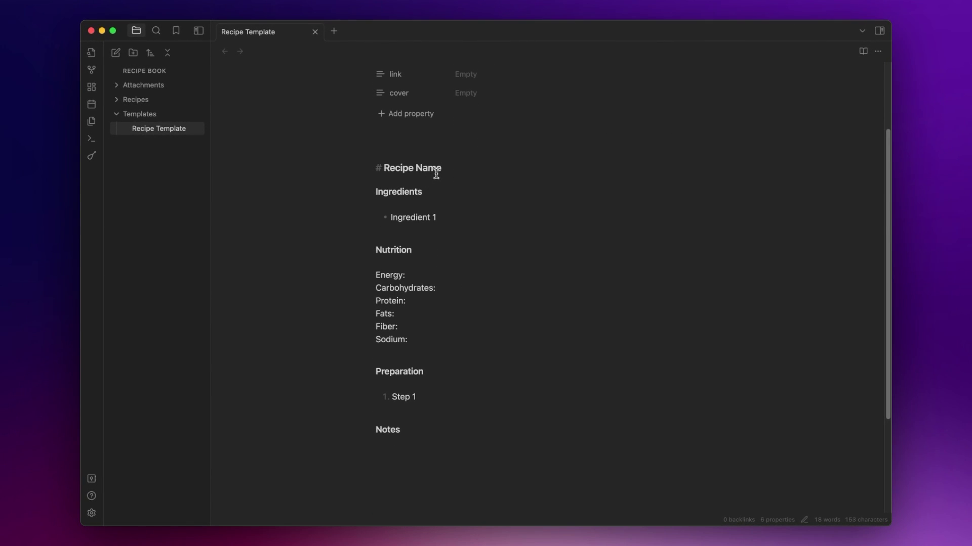
scroll(436, 174, "down", 2)
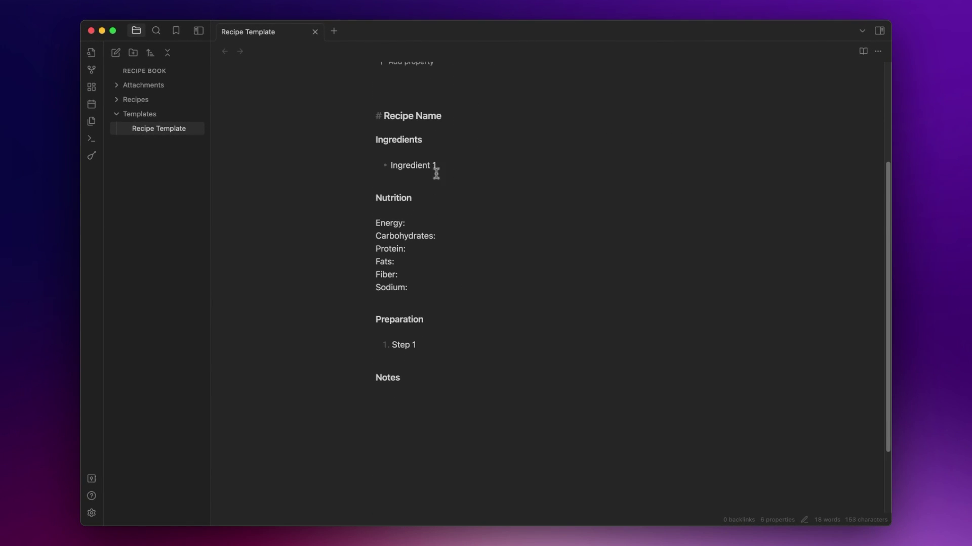
scroll(438, 173, "down", 2)
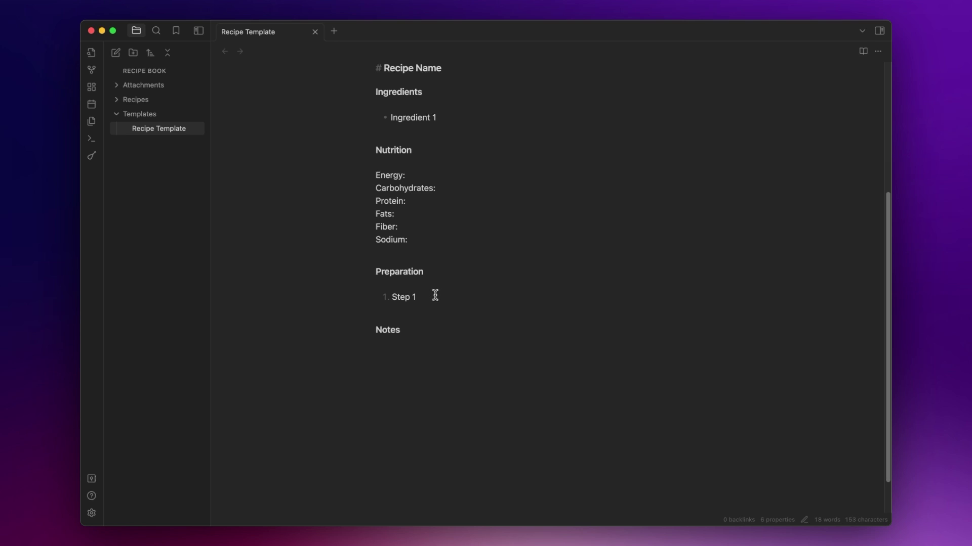
scroll(438, 228, "down", 2)
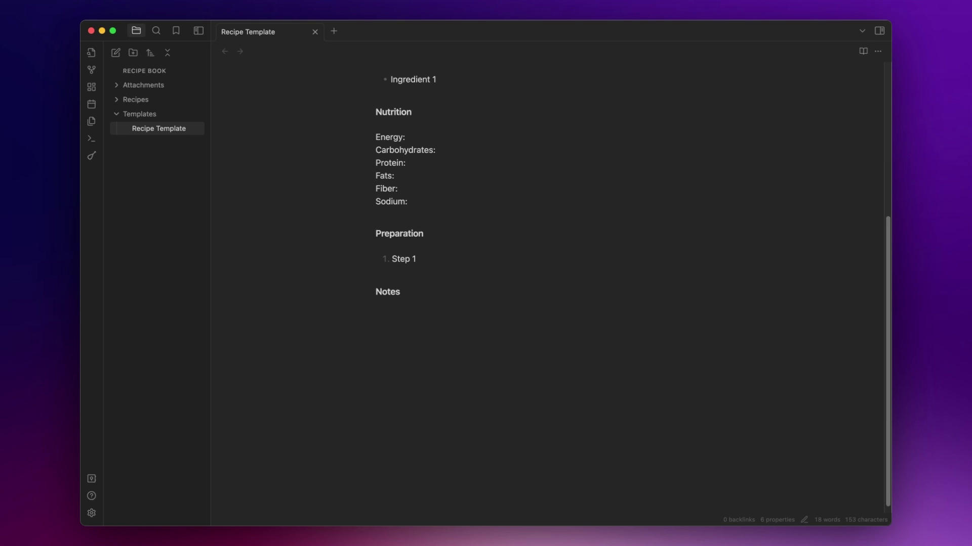
scroll(437, 227, "down", 1)
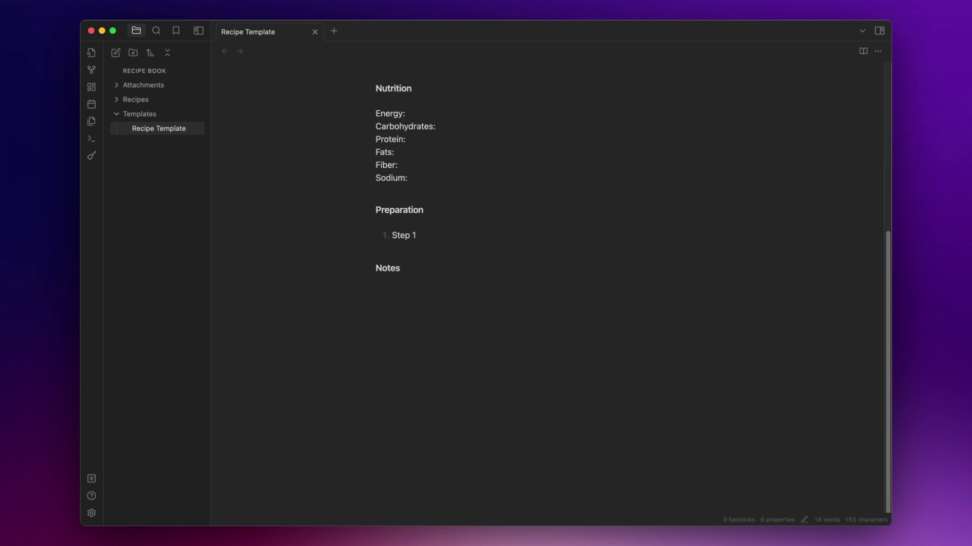
scroll(437, 228, "up", 3)
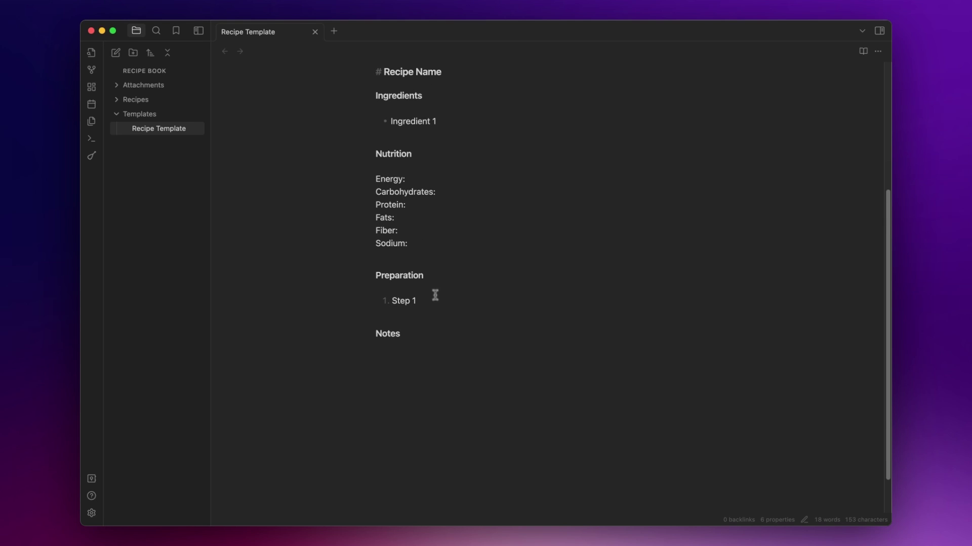
left_click(447, 125)
left_click(429, 298)
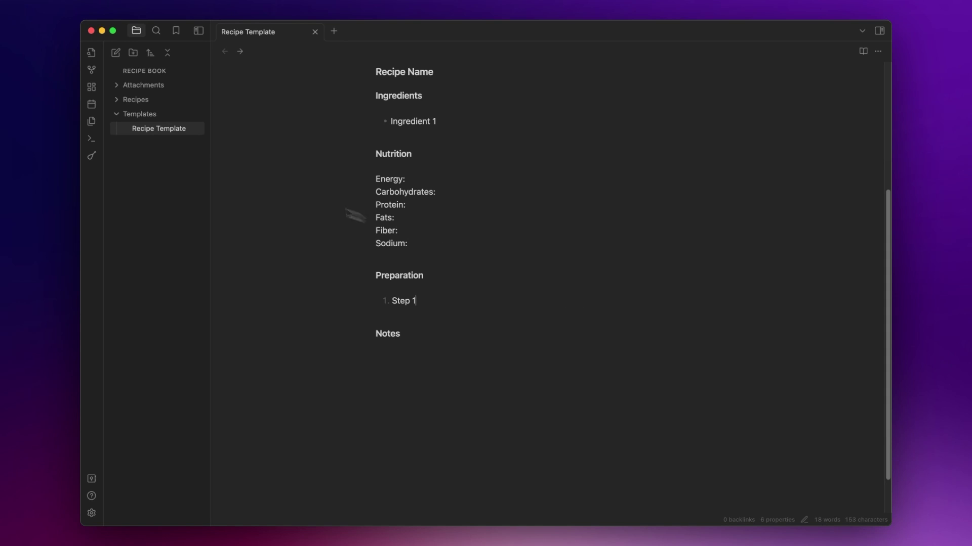
- Add a note named 'Spaghetti with tomato sauce' to the Recipes folder
right_click(139, 103)
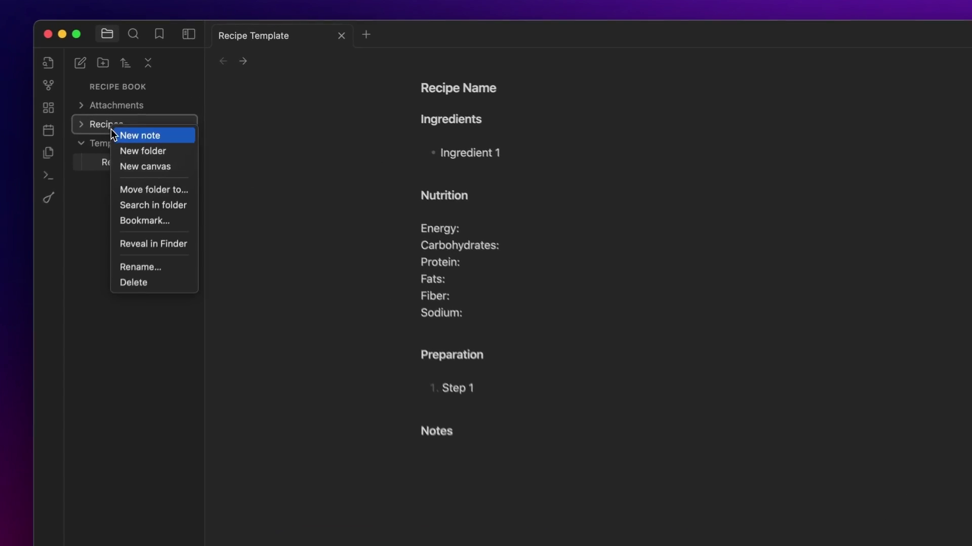
left_click(135, 143)
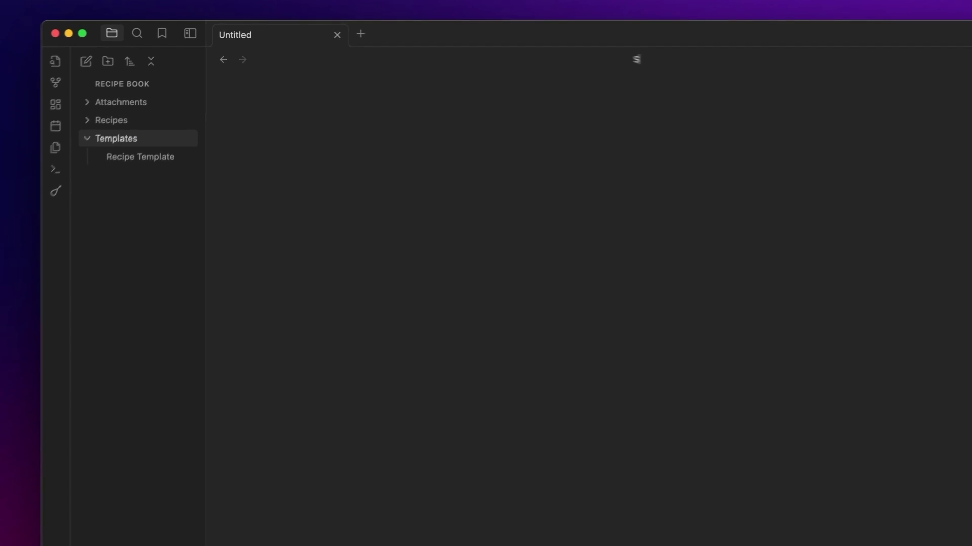
type("Spaghetti with ")
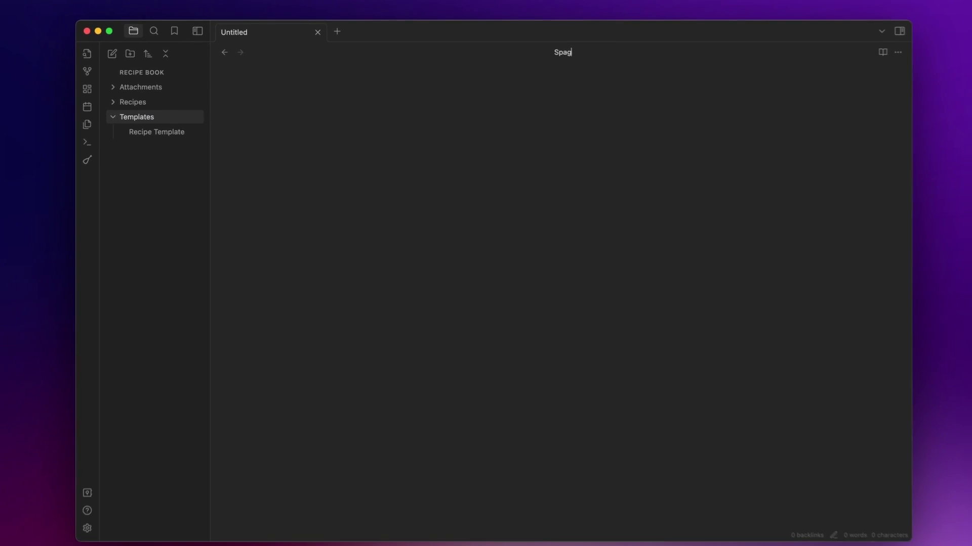
type("tomato sauce")
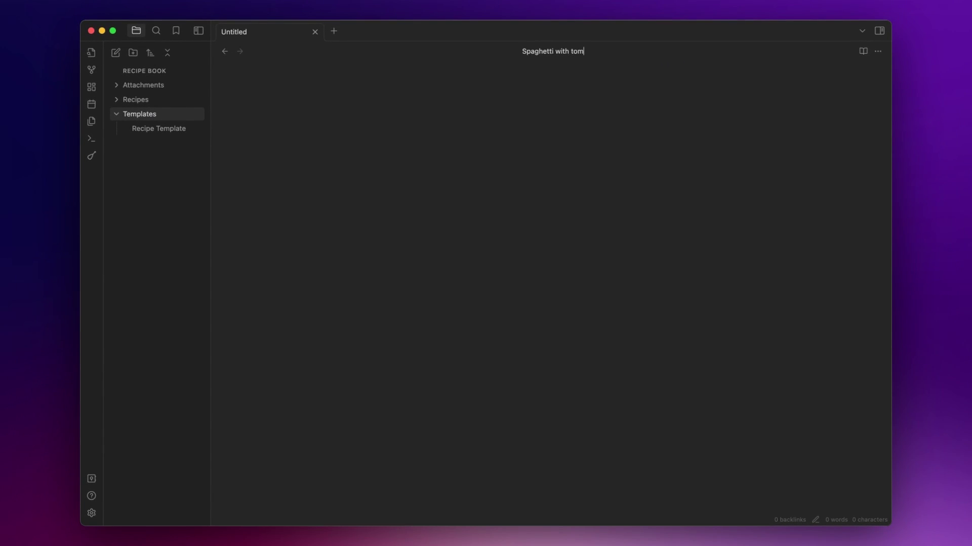
key("Return")
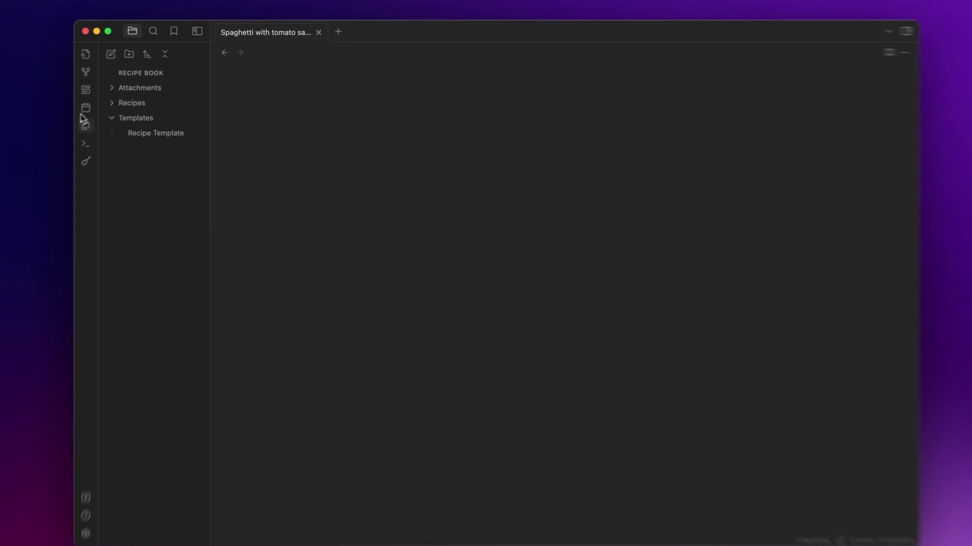
- Insert the Recipe Template and clear the placeholder Recipe Name heading
left_click(91, 122)
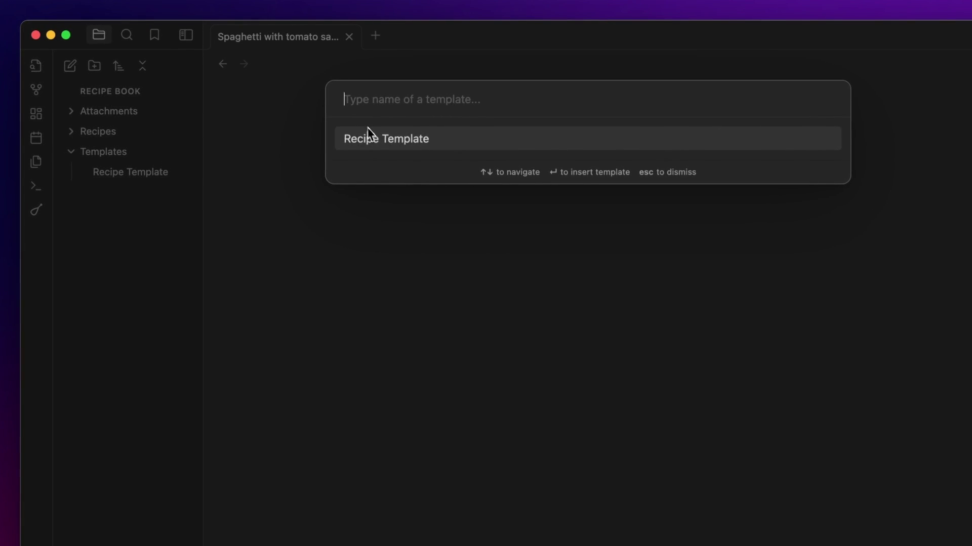
left_click(370, 138)
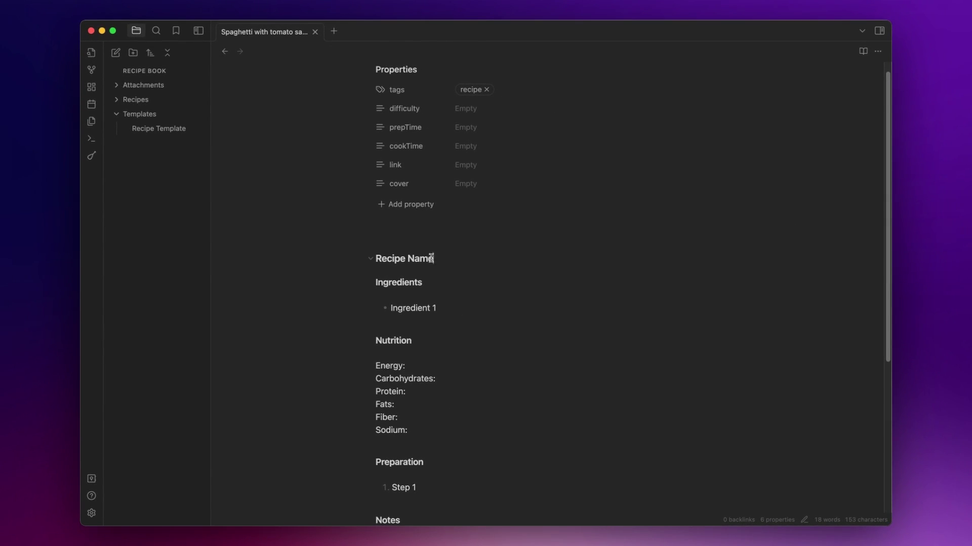
left_click(433, 259)
key("BackSpace")
key("BackSpace")
key("BackSpace")
key("BackSpace")
type("Spaghetti with ")
type("tomato sauce")
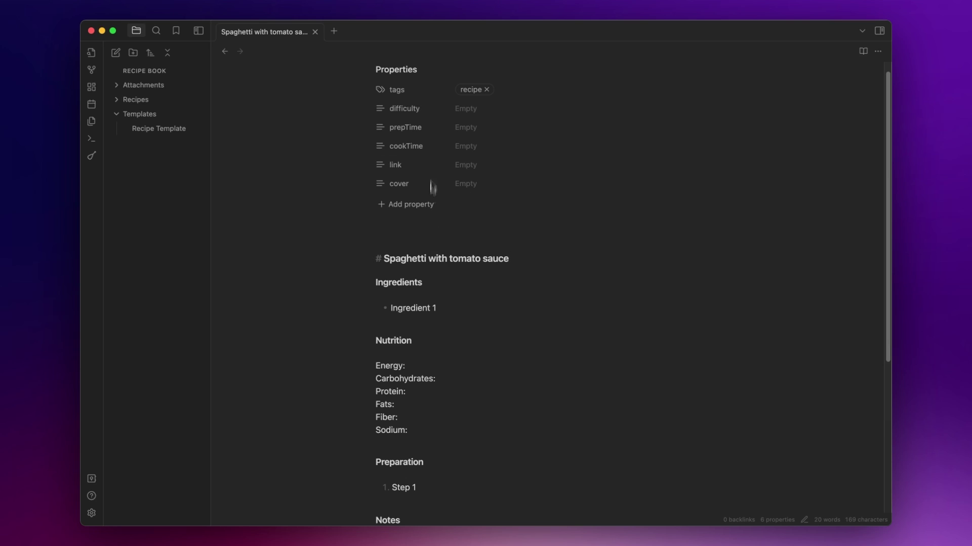
- Set difficulty Very easy, prep 10 min, cook 1h 10min, and paste the recipe link
left_click(466, 109)
type("Very easy")
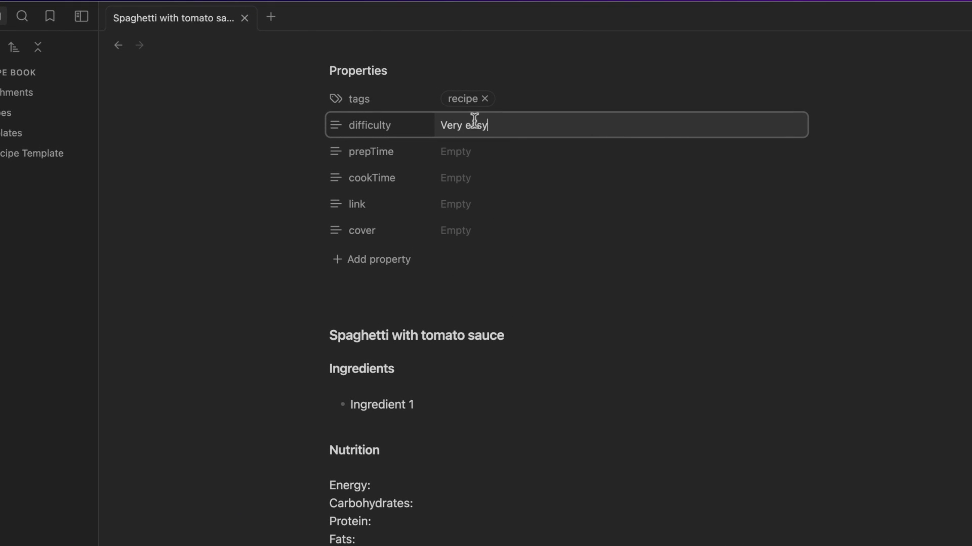
left_click(499, 156)
type("10 min")
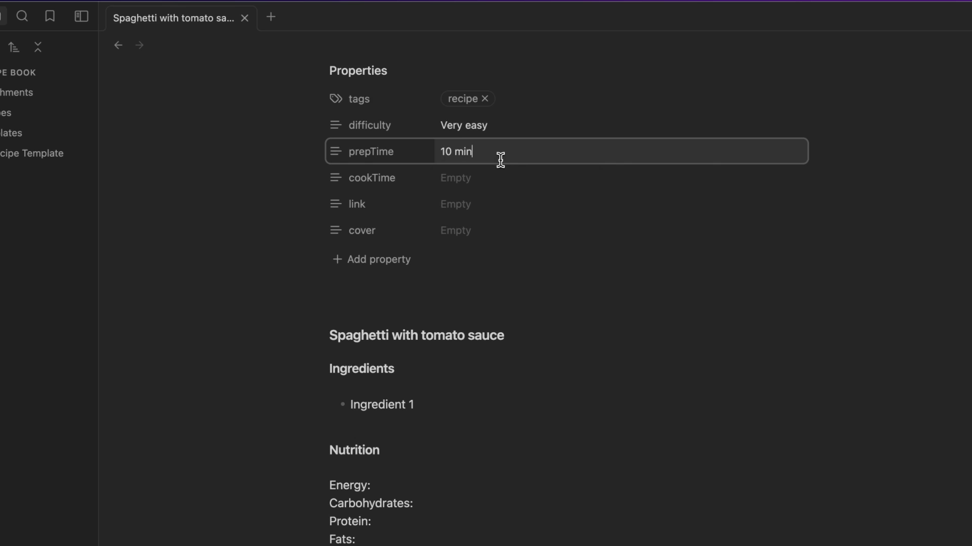
left_click(503, 180)
type("1h ")
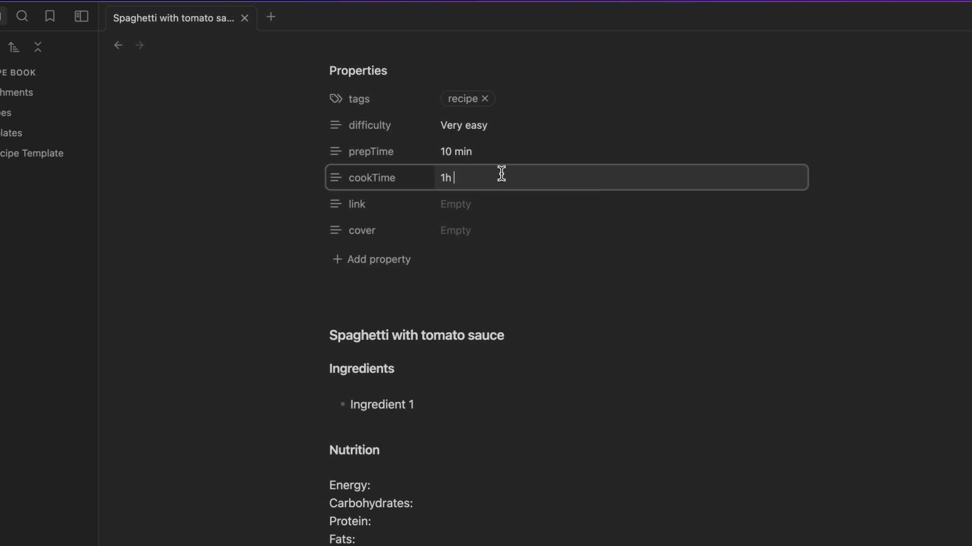
type("10min")
left_click(492, 199)
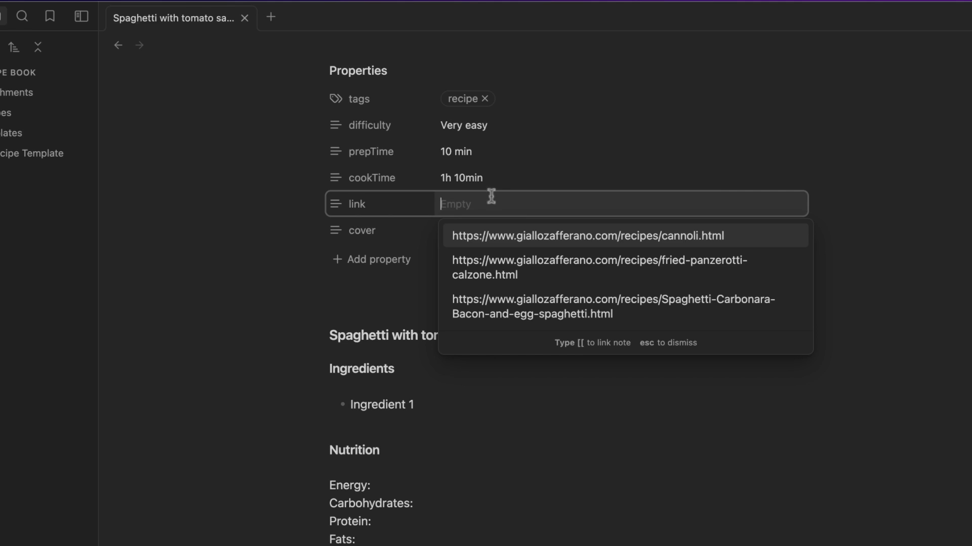
type("https://www.giallozafferano.com/recipes/spaghetti-with-tomato-sauce.html")
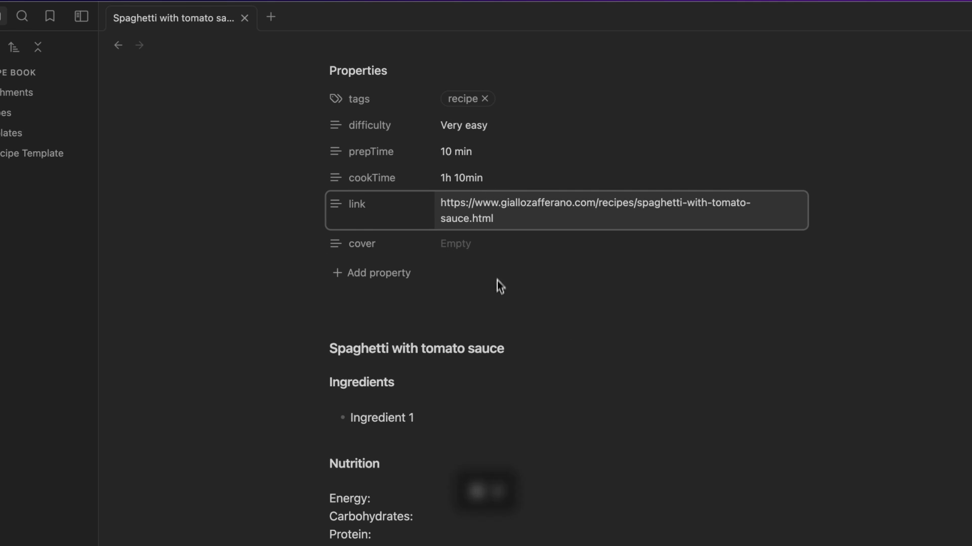
left_click(497, 283)
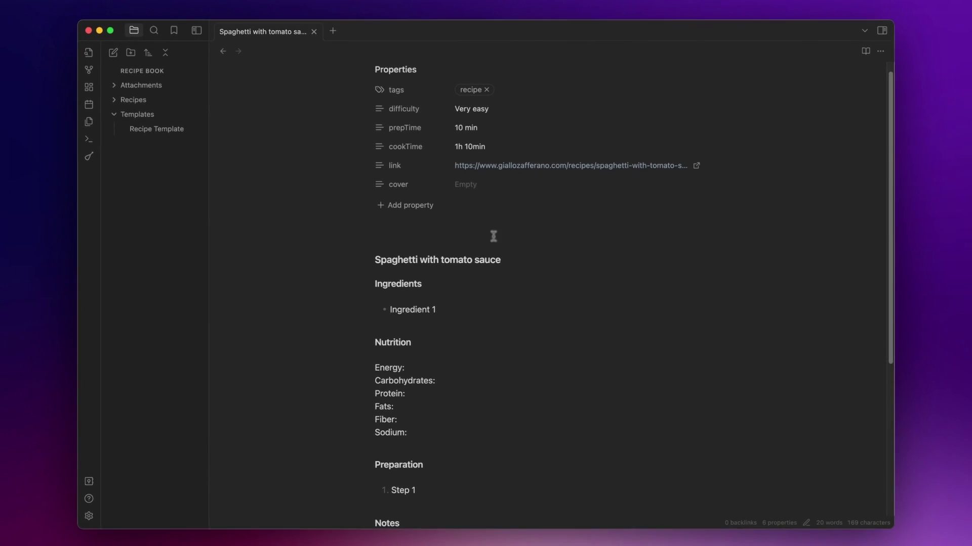
mouse_move(416, 349)
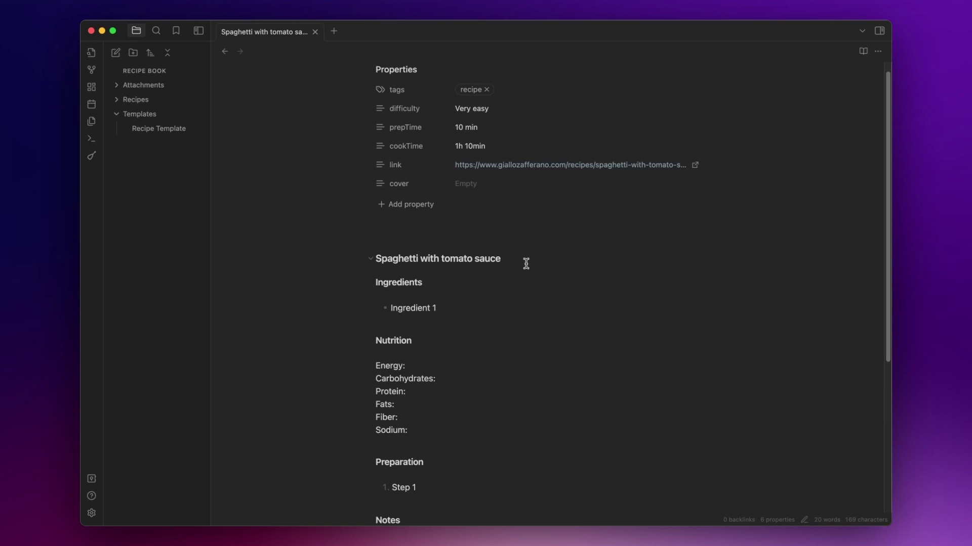
- Embed the spaghetti photo from the Desktop on a new line below the heading
left_click(527, 264)
key("Return")
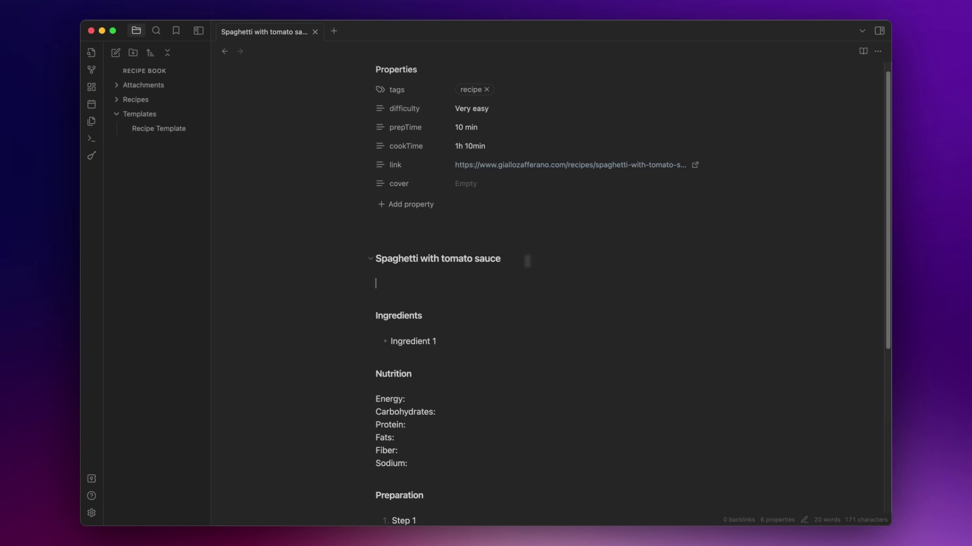
key("alt+f")
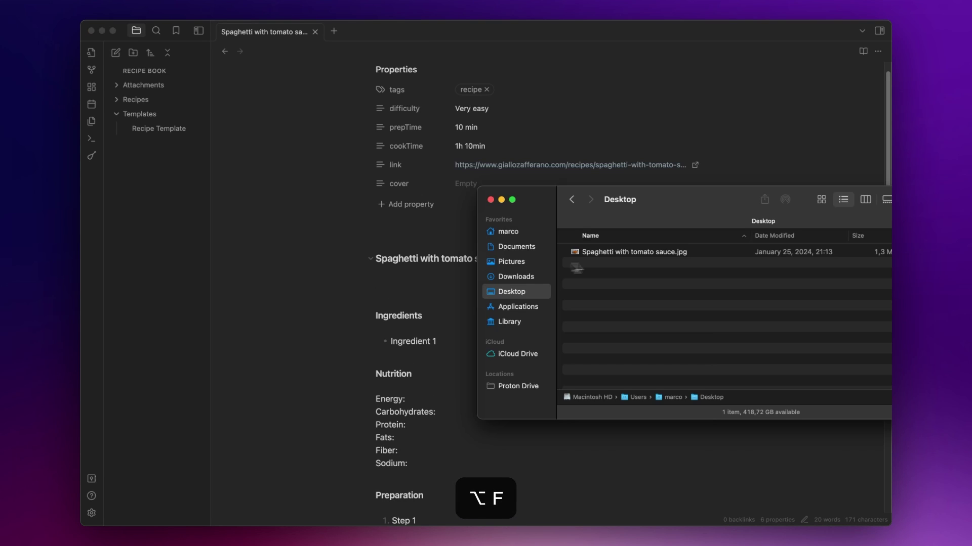
left_click_drag(653, 254, 453, 287)
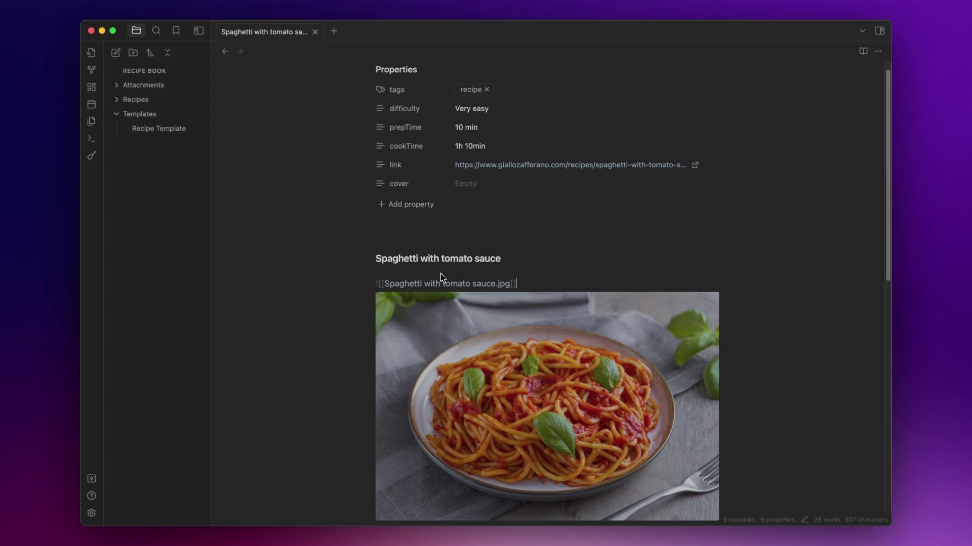
- Set the cover property to 'Spaghetti with tomato sauce.jpg' using the image's file name
left_click_drag(386, 284, 502, 283)
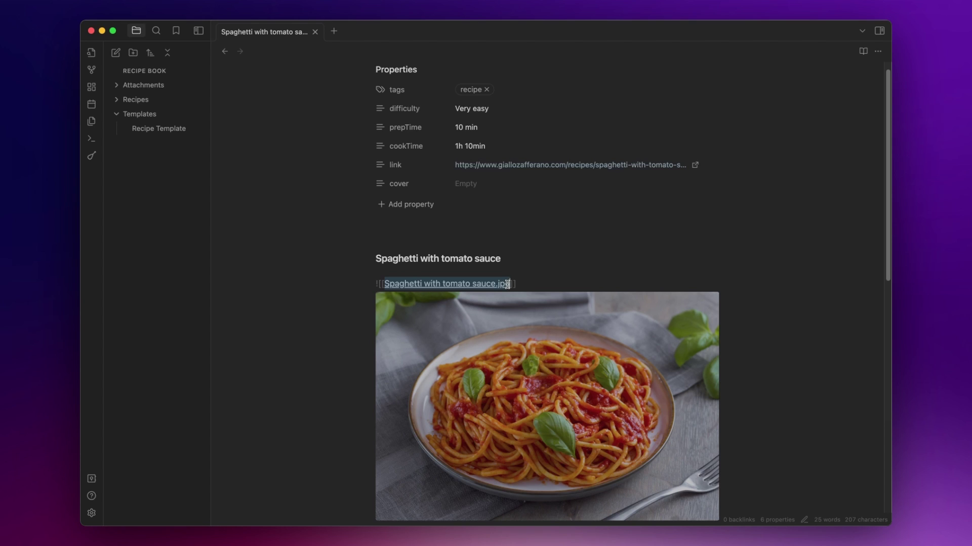
key("super+c")
left_click(489, 184)
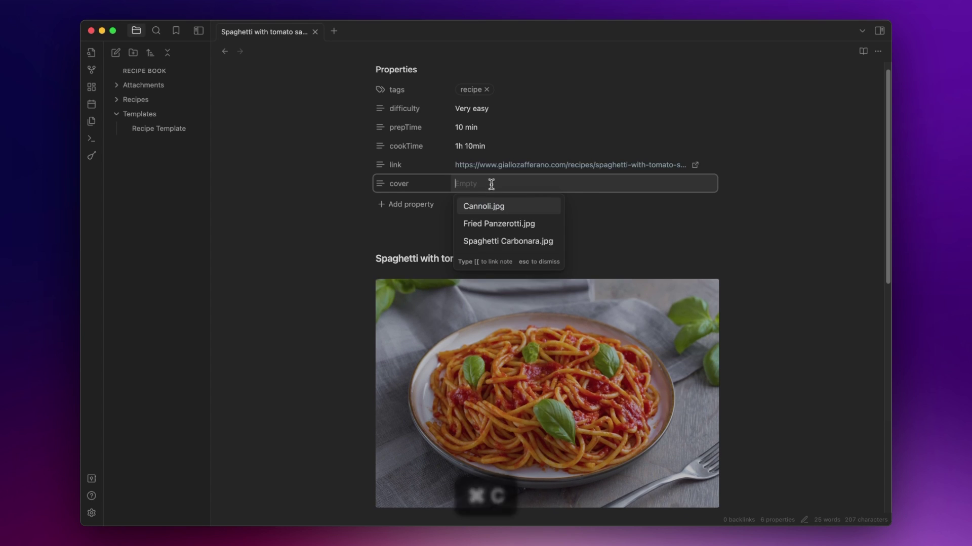
key("super+v")
left_click(536, 224)
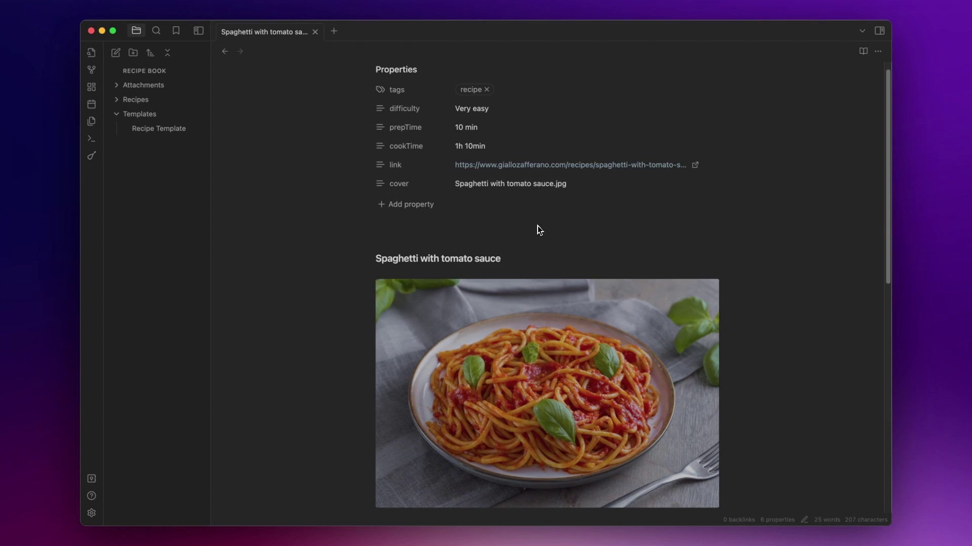
scroll(538, 226, "down", 10)
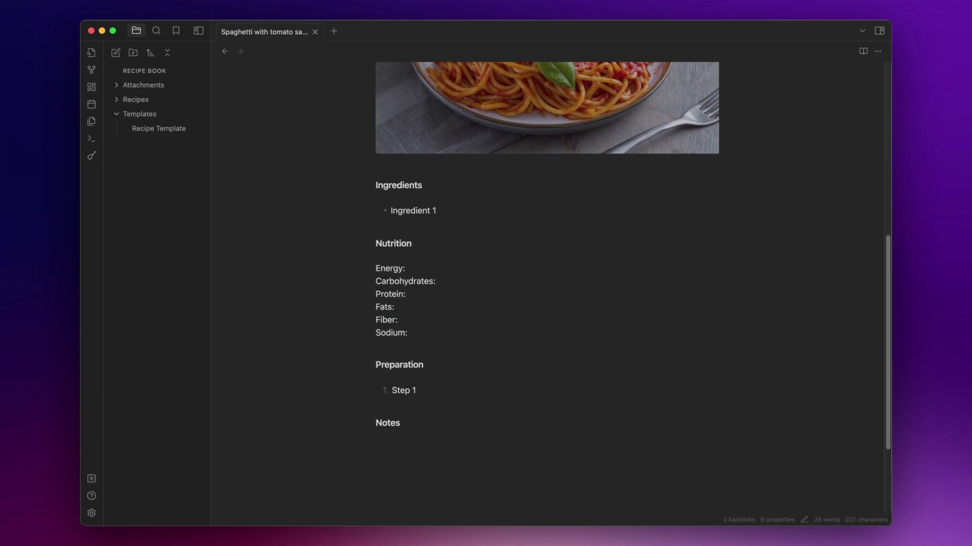
scroll(537, 226, "down", 1)
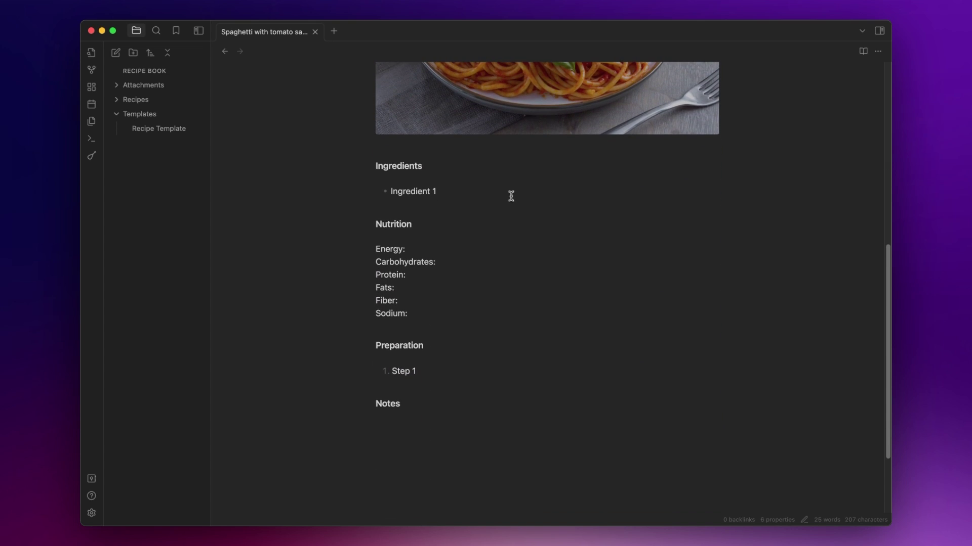
type("Spaghetti: 80g")
- List six ingredient bullets, including garlic, basil and fine salt, and begin the Energy value
key("Return")
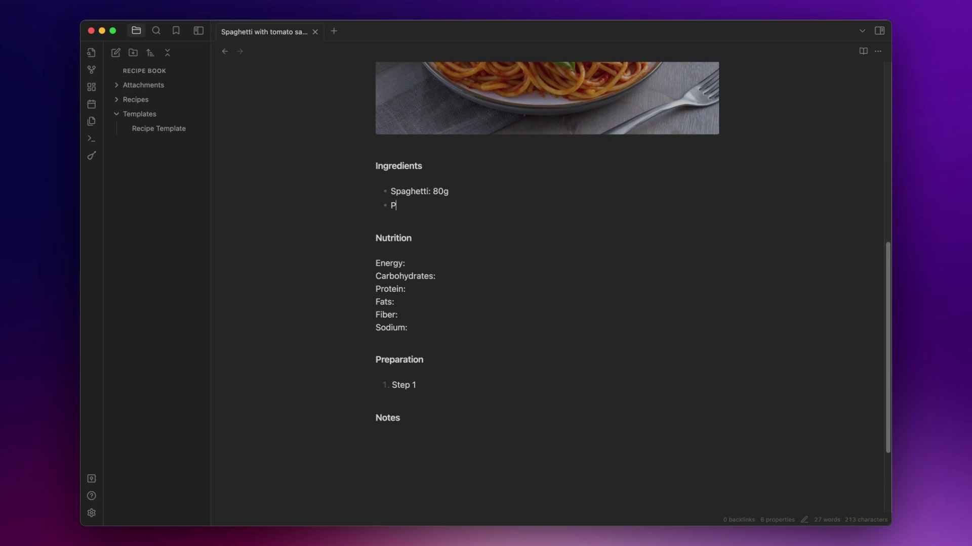
type("Peeled tomatoes: 200g")
key("Return")
type("Extra virgin oi")
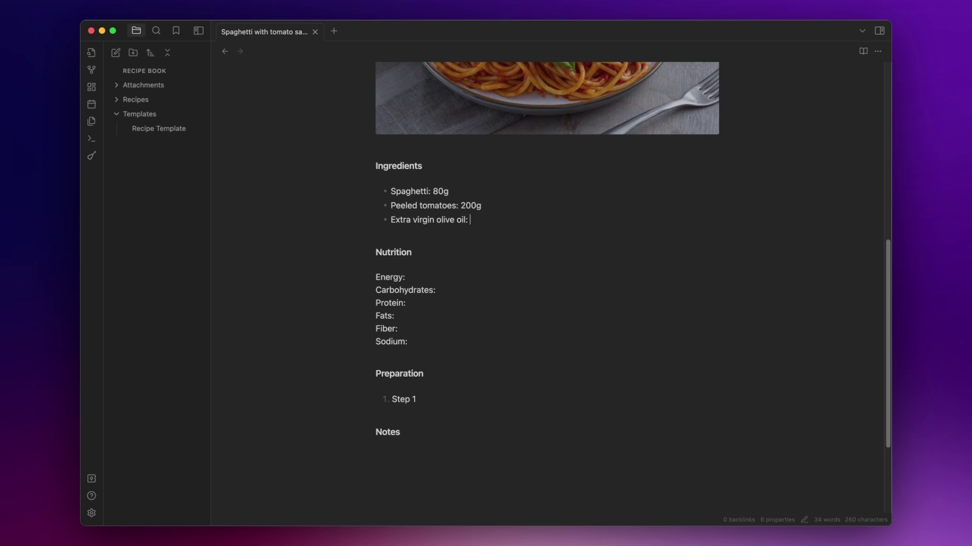
key("Return")
type("Garlic: 1 clove")
key("Return")
type("Basil: to taste")
key("Return")
type("Fine salt: to taste")
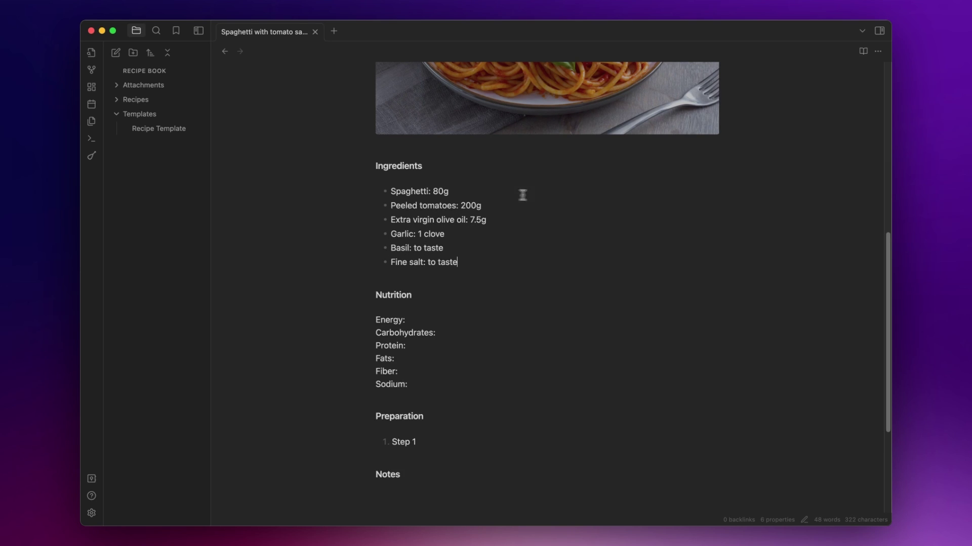
scroll(576, 267, "down", 3)
scroll(576, 267, "down", 2)
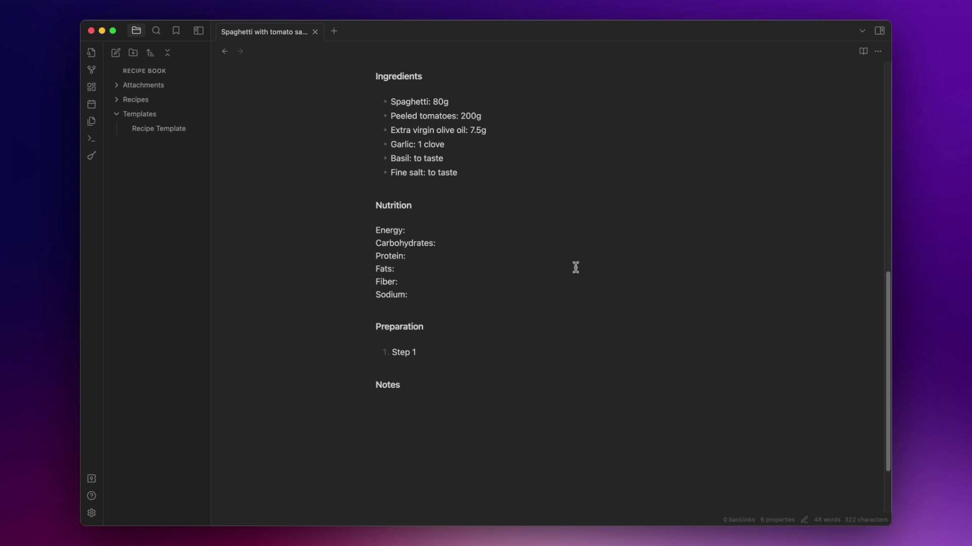
left_click(445, 233)
type("mg 317")
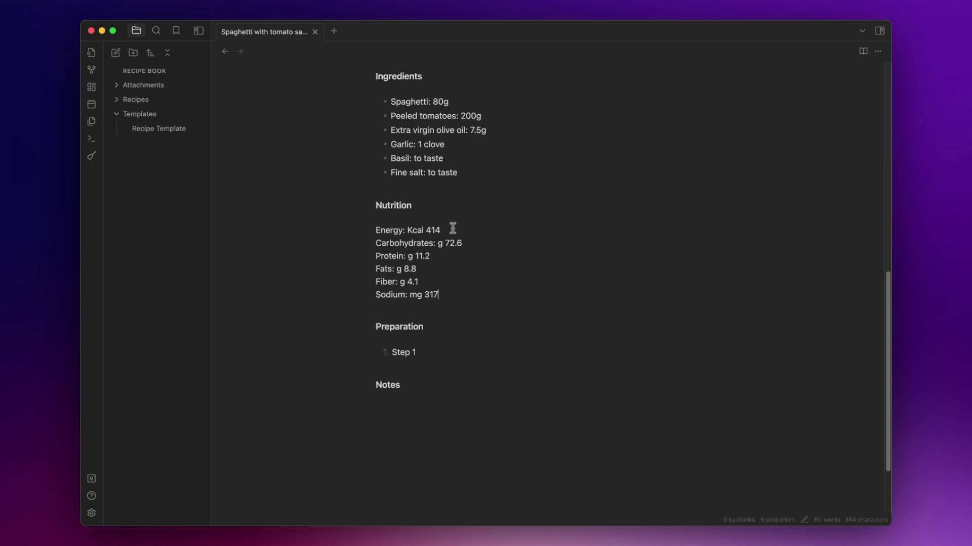
scroll(546, 314, "down", 3)
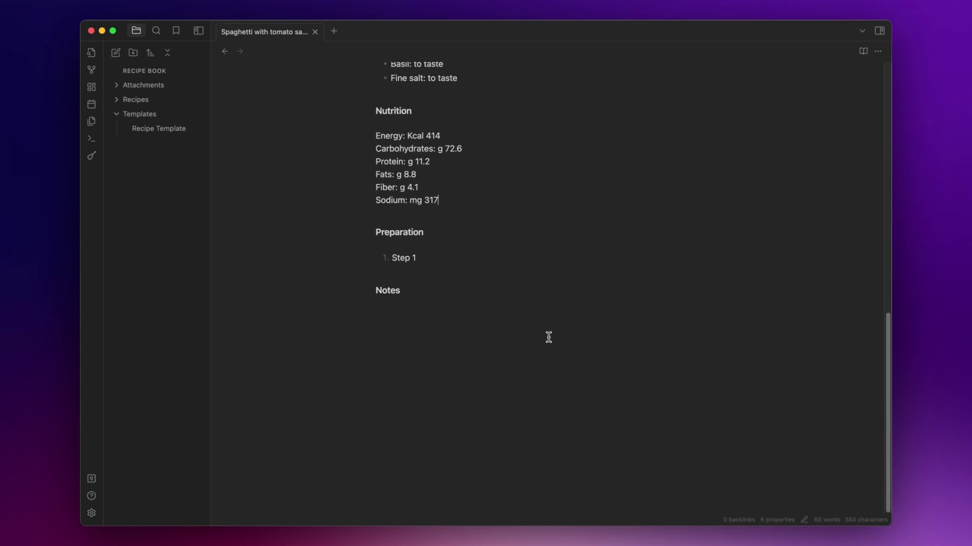
- Replace the Step 1 placeholder with the four preparation paragraphs from the reference note
key("alt+period")
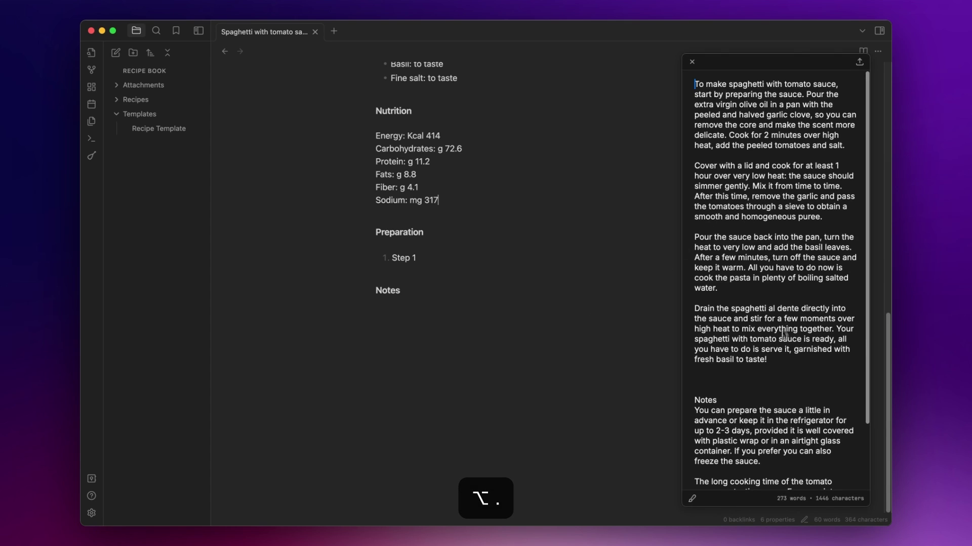
left_click_drag(768, 361, 691, 86)
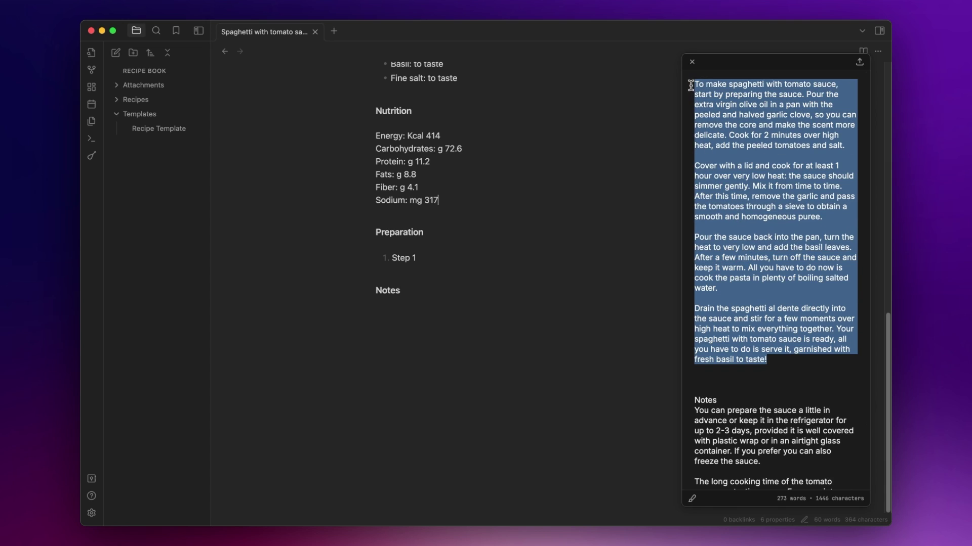
key("super+c")
left_click(535, 257)
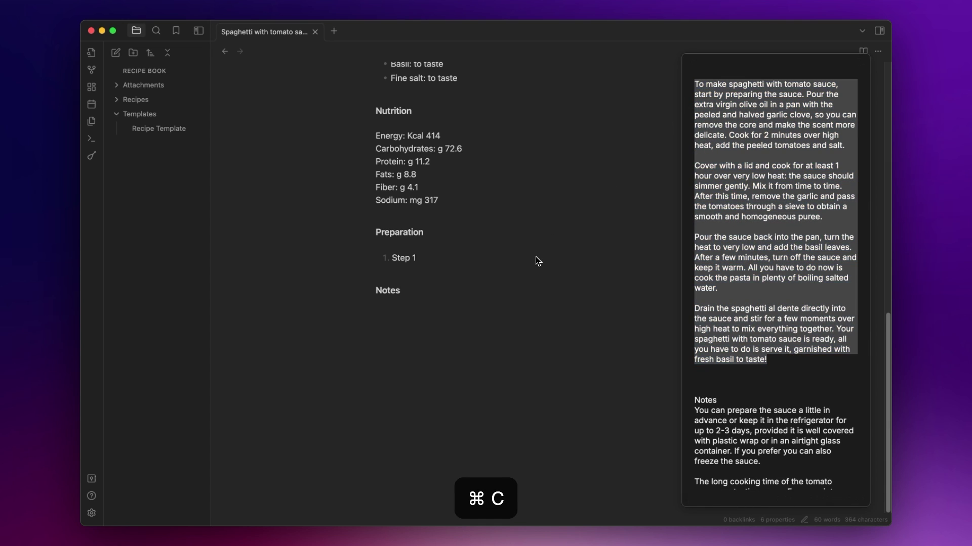
key("super+Delete")
key("super+v")
scroll(535, 257, "down", 5)
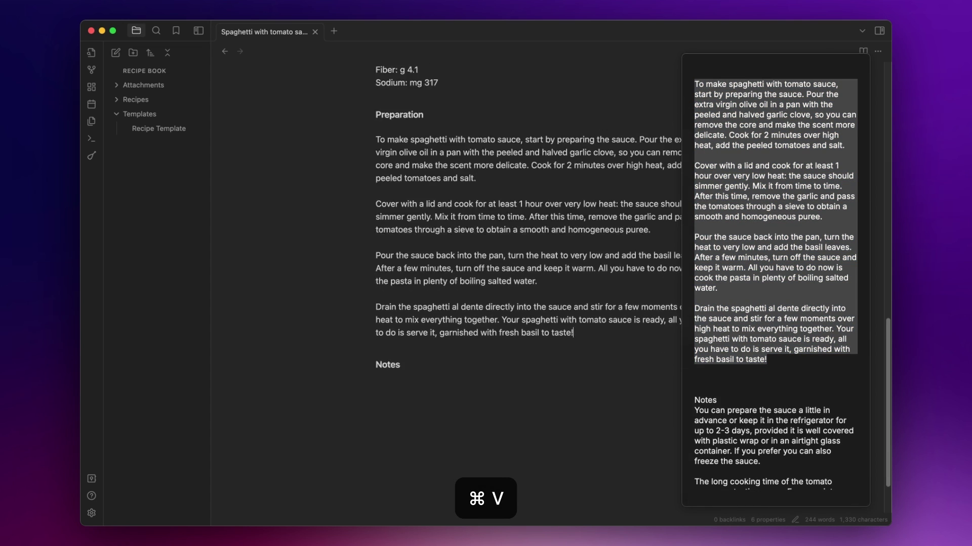
- Paste the sauce storage and tomato tips under Notes and close the reference page
left_click(530, 328)
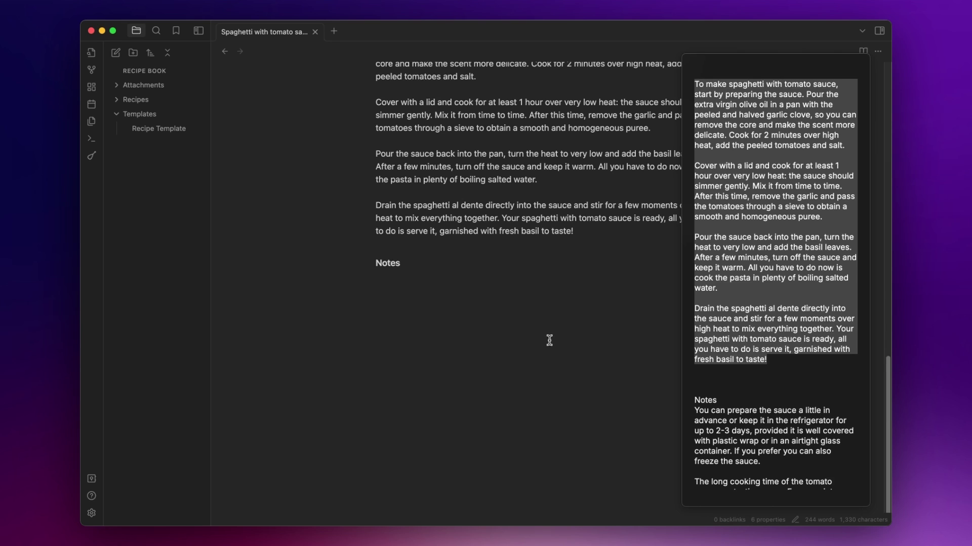
scroll(803, 337, "down", 4)
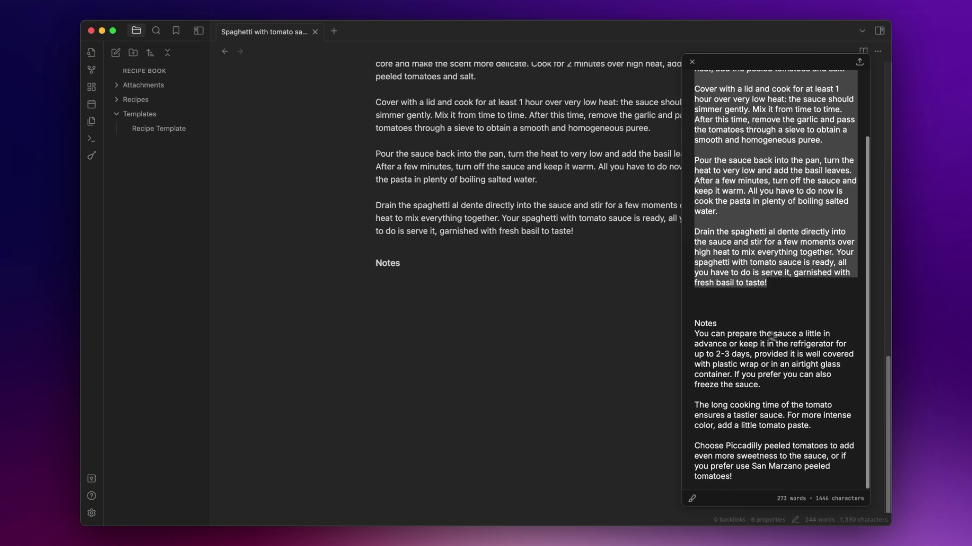
left_click_drag(695, 334, 820, 471)
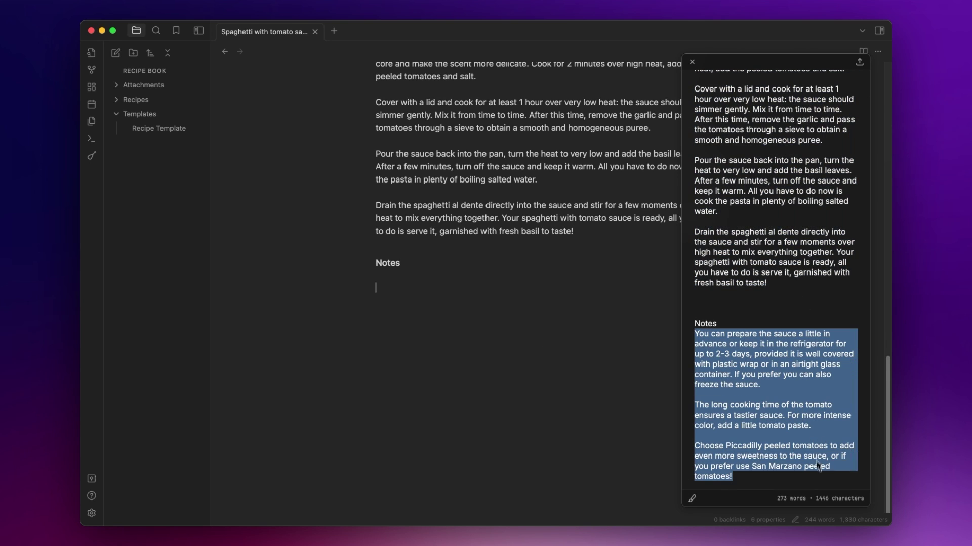
key("super+c")
left_click(512, 310)
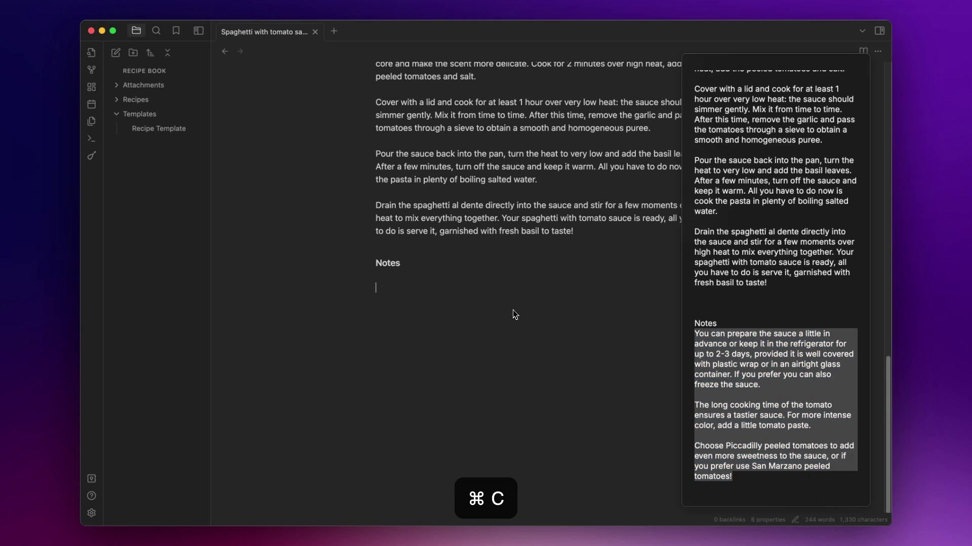
key("super+v")
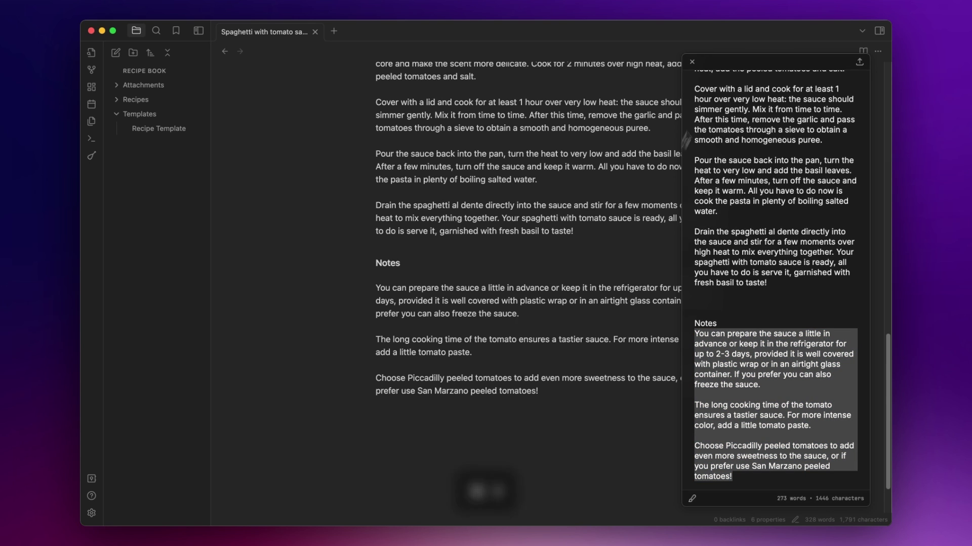
key("alt+period")
key("super+Up")
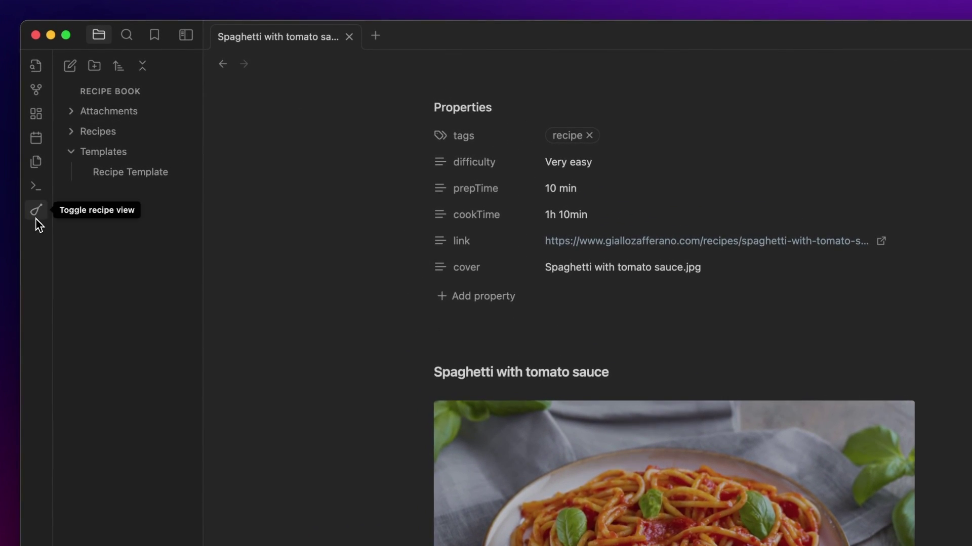
- Show recipe view, strike Spaghetti and Peeled tomatoes, scale to 4, and expand Recipes
left_click(36, 210)
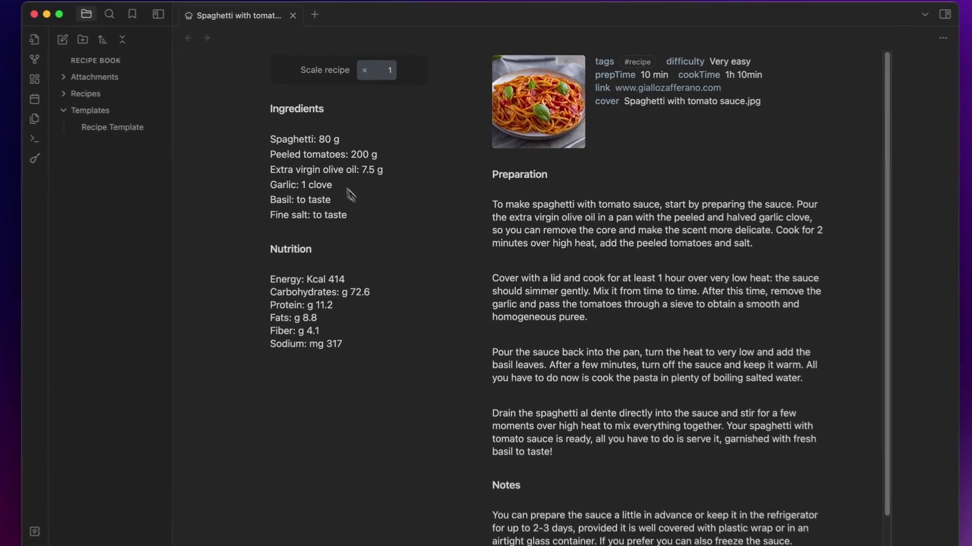
left_click(298, 139)
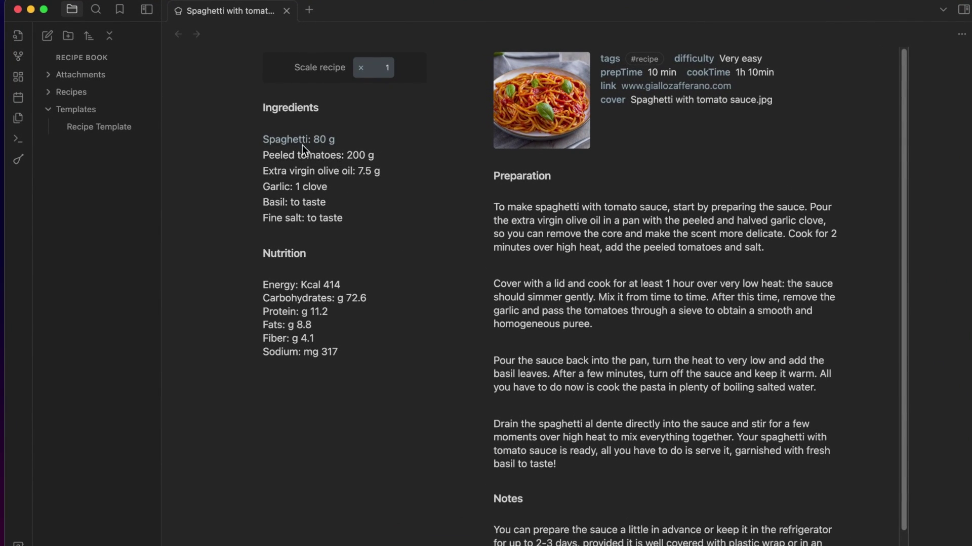
left_click(306, 155)
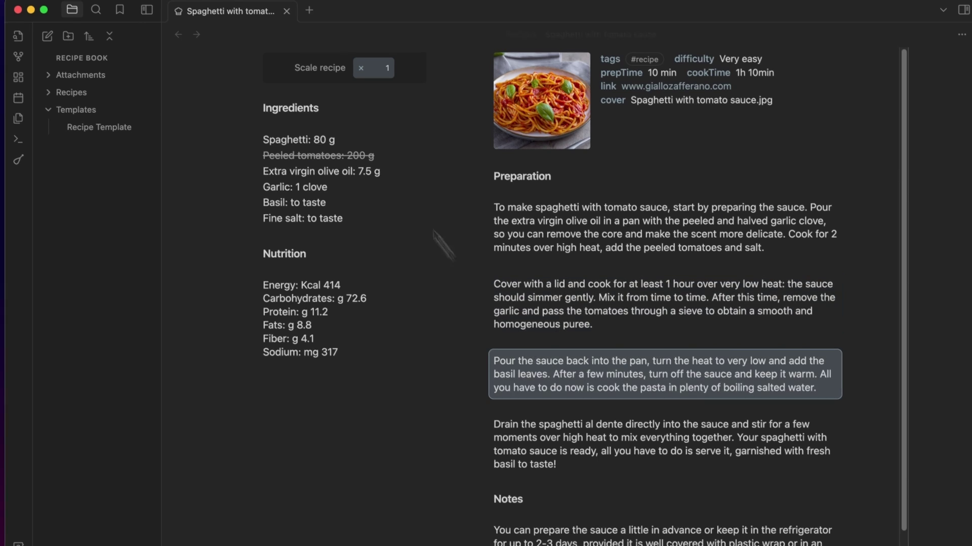
left_click(387, 68)
type("2")
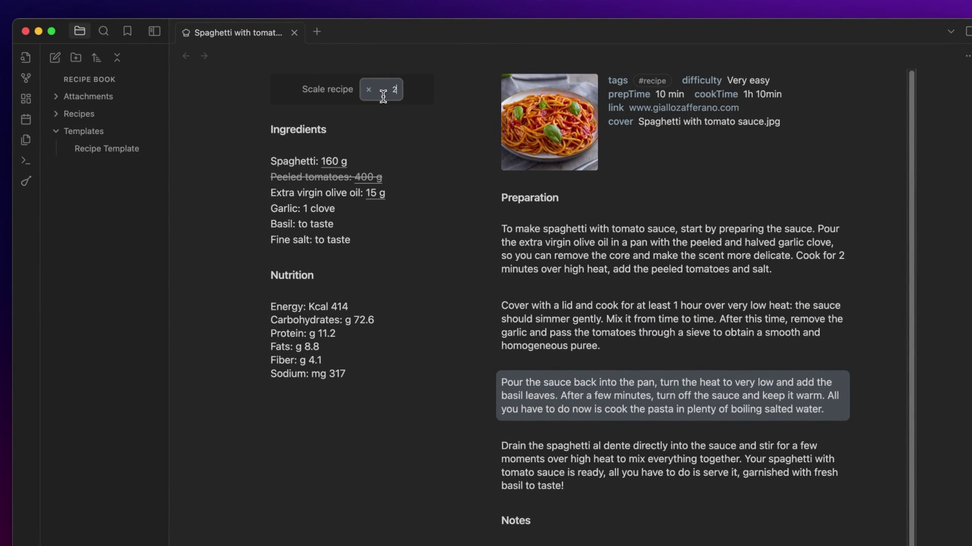
key("BackSpace")
type("4")
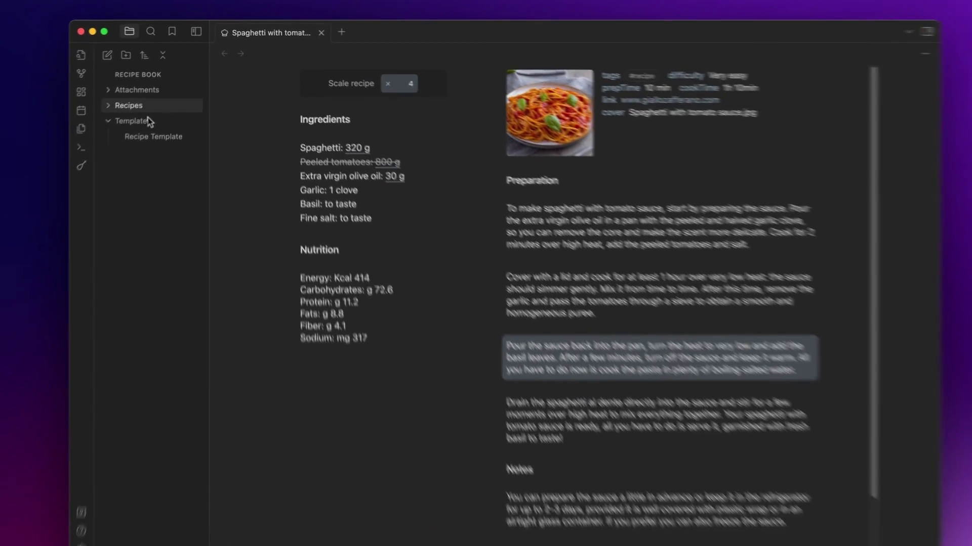
left_click(133, 99)
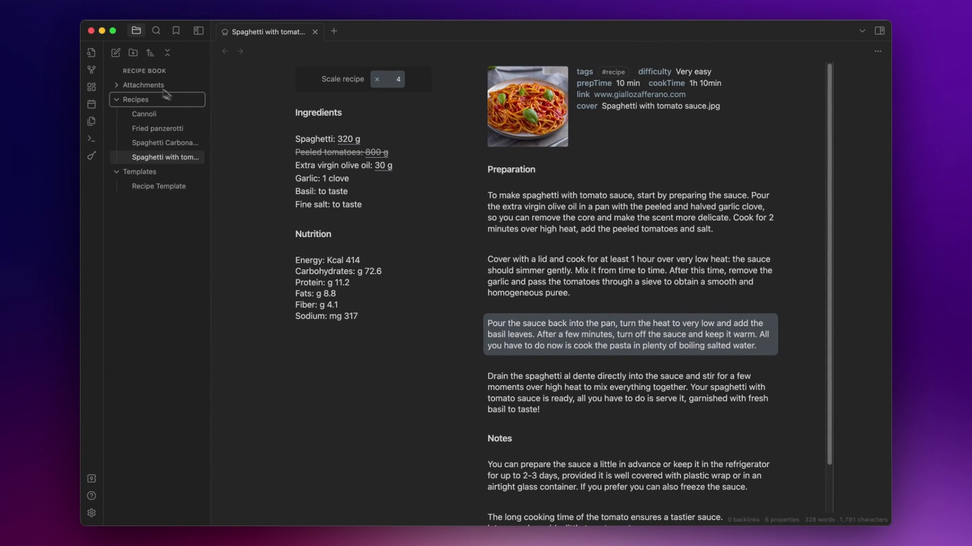
- Create 'Recipe Book' with a cssclasses property of cards, cards-cover and table-max
left_click(117, 53)
type("Rec")
type(" Book")
key("Return")
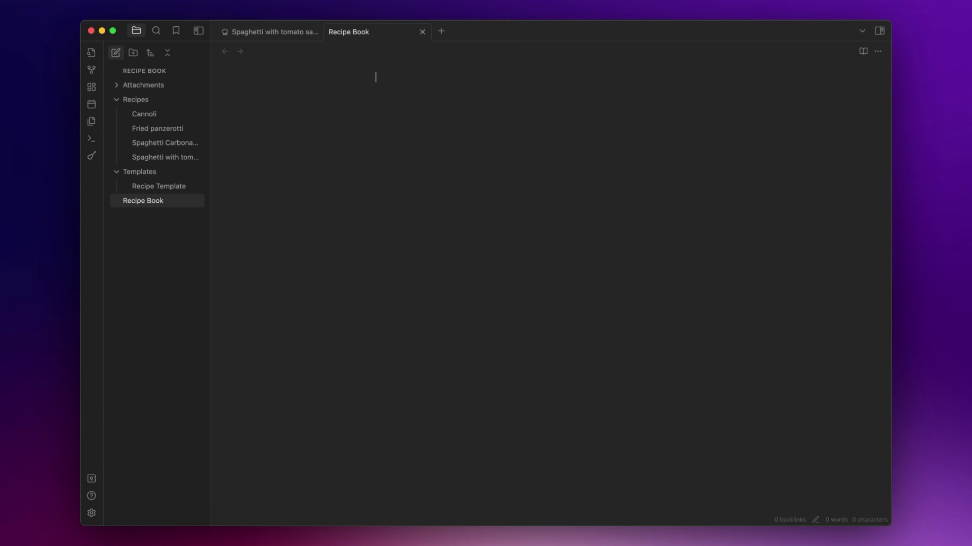
type("---")
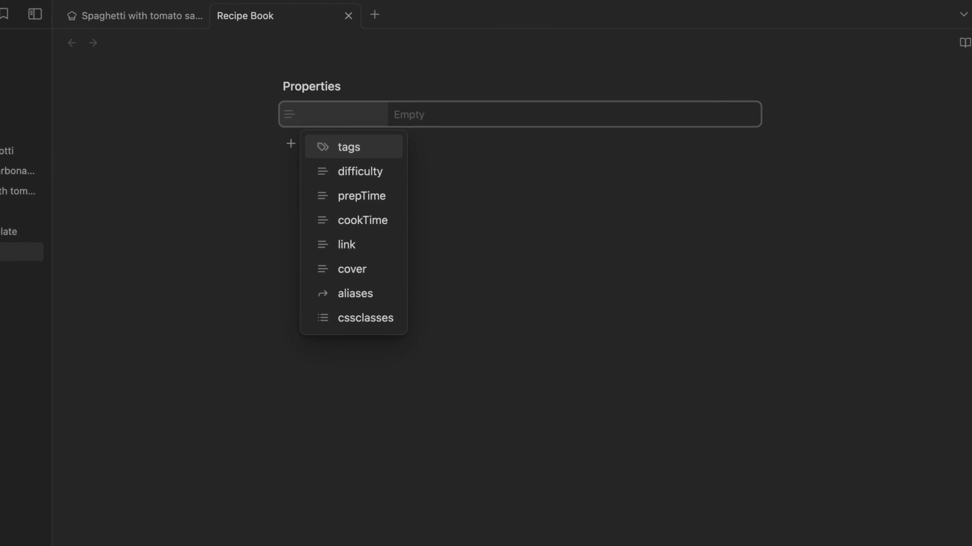
type("cs")
key("Return")
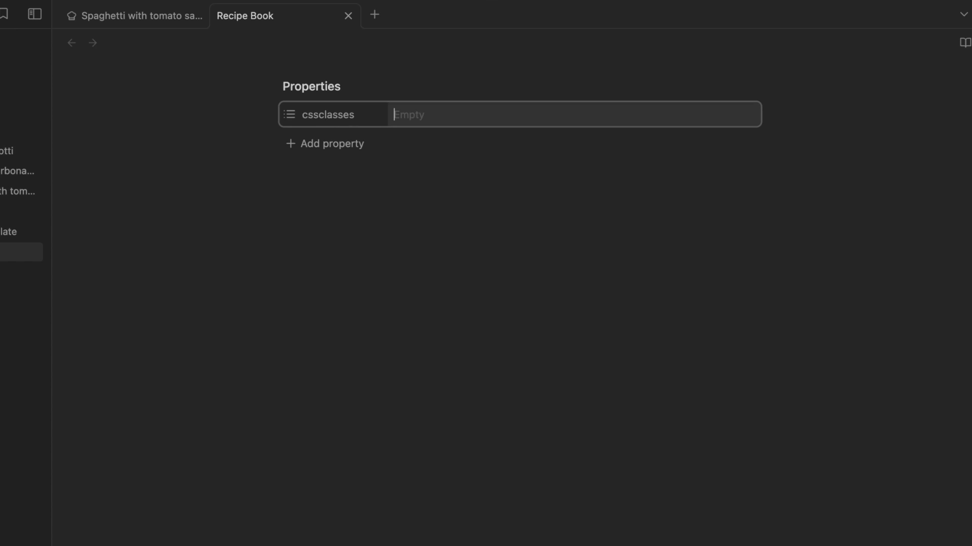
type("cards × cards-cover")
key("Return")
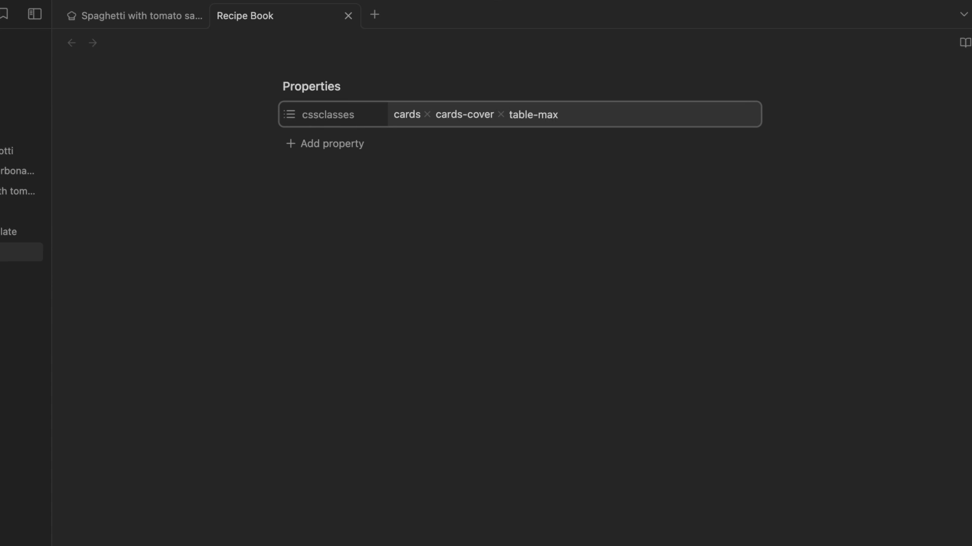
key("Return")
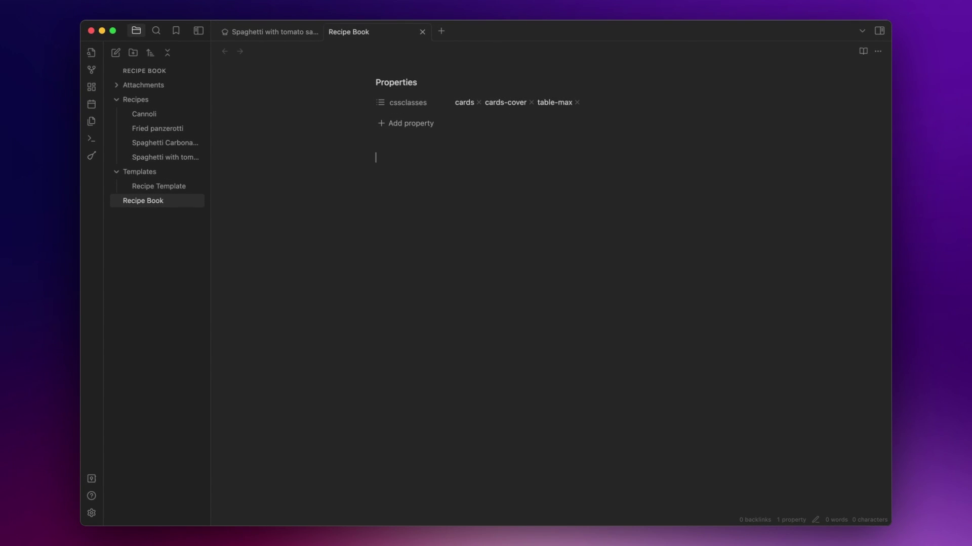
type("# Recipe")
type(" Book")
- Add a '# Recipe Book' heading and a Dataview card query of #recipe notes, excluding Templates
key("Return")
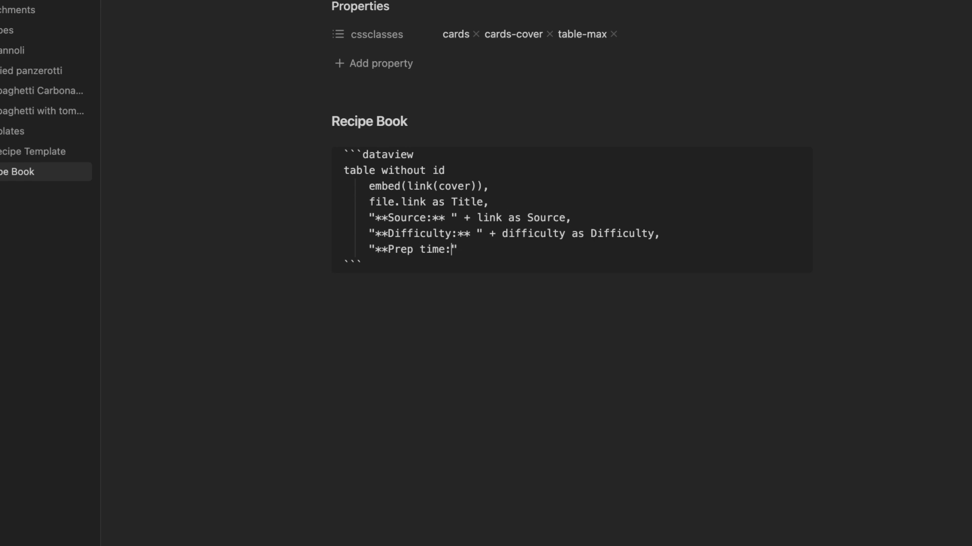
type("+ prepTime as \"Prep Time\",")
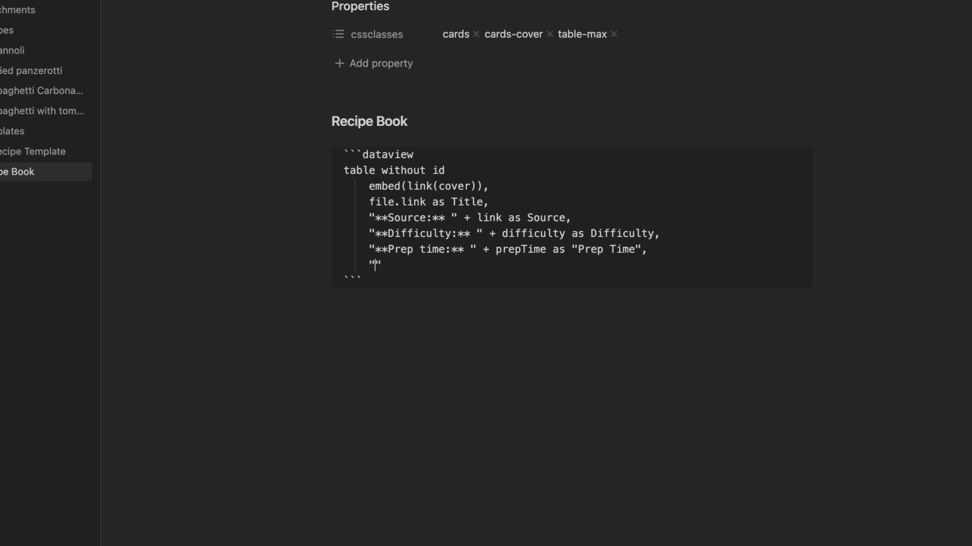
type(" \t\"**Cook time:** \" + cookTime as \"Cook Time\" f")
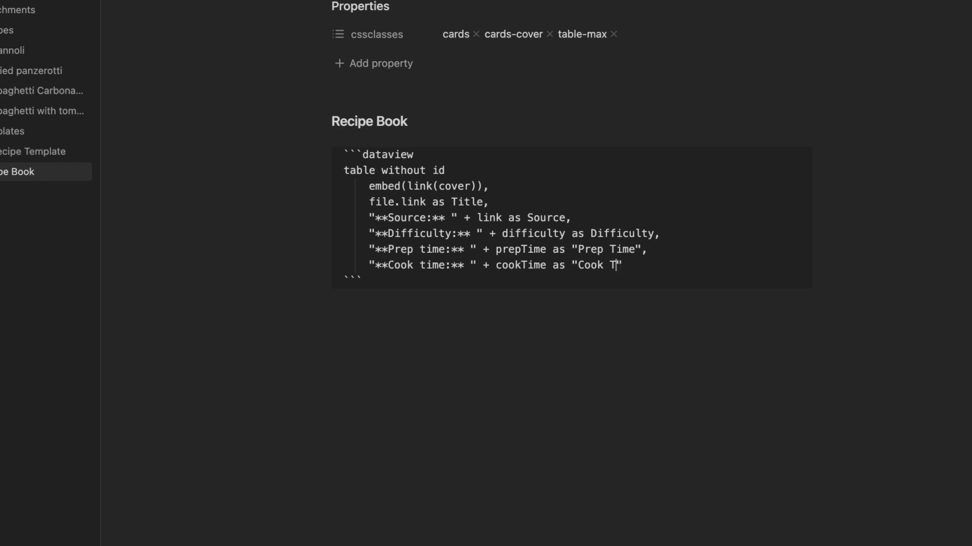
type("rom #recipe and -\"Templates")
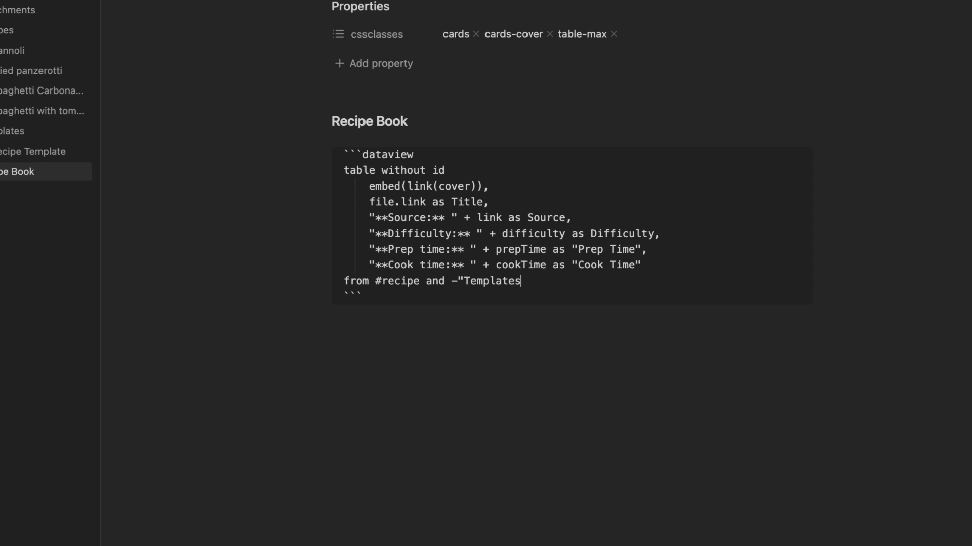
key("Down")
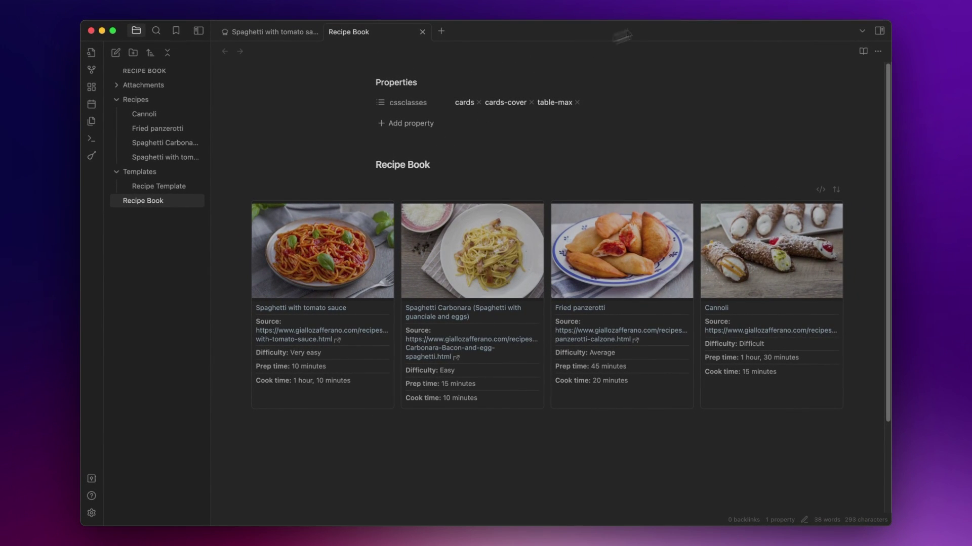
- Open Spaghetti Carbonara from its reading-view card and display it in recipe view
left_click(862, 51)
scroll(799, 94, "down", 4)
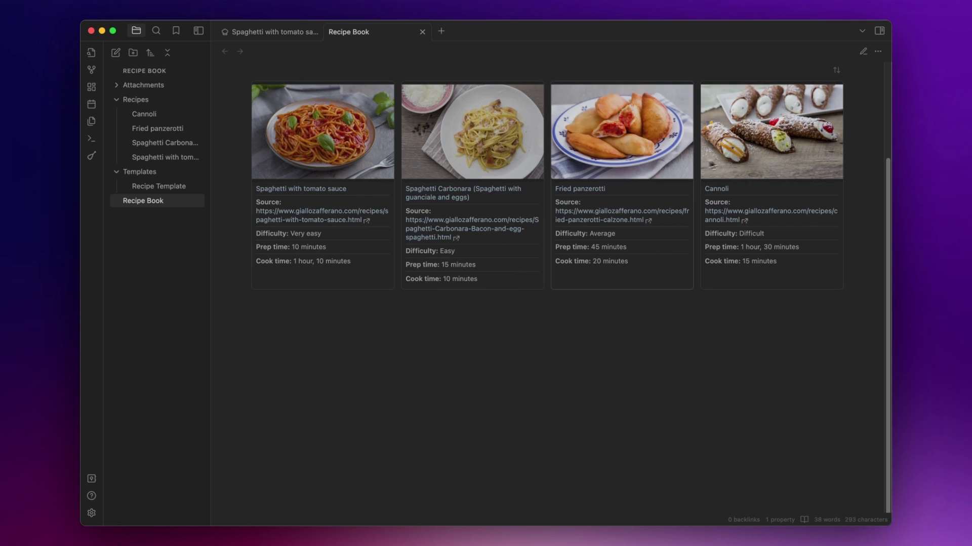
mouse_move(579, 189)
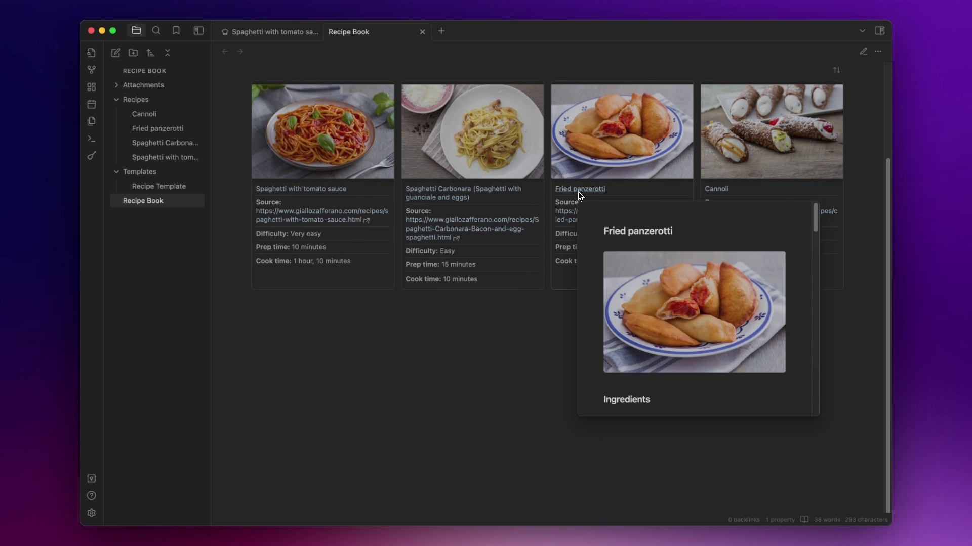
scroll(601, 239, "down", 5)
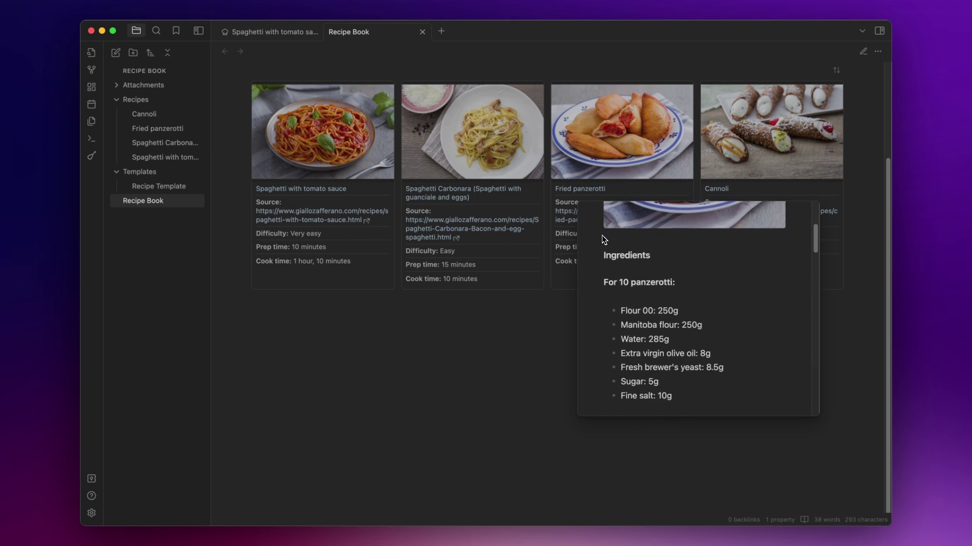
scroll(603, 238, "down", 2)
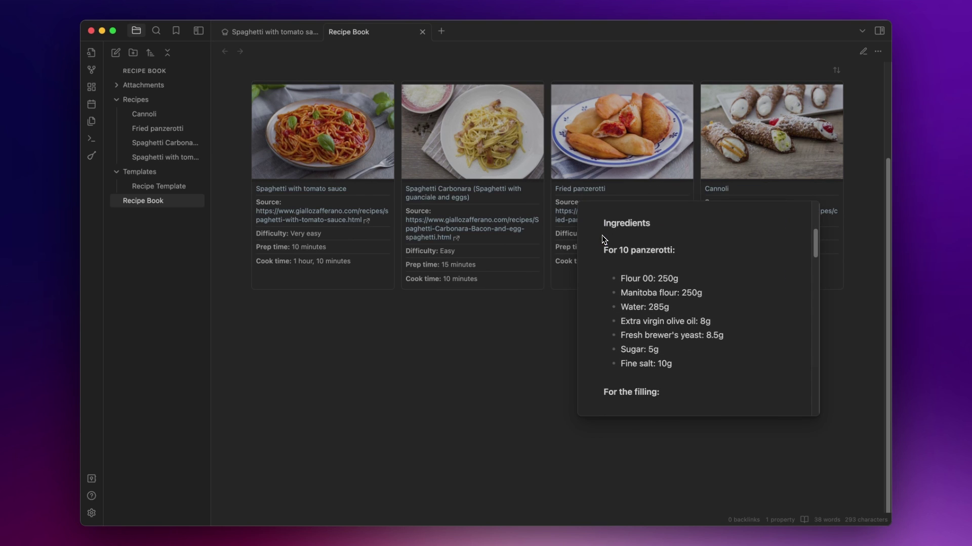
left_click(476, 191)
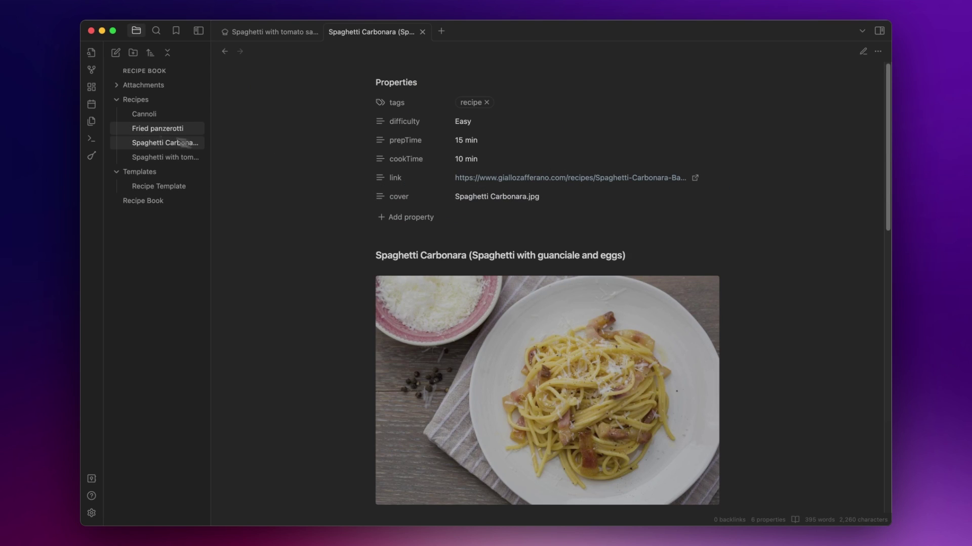
left_click(91, 156)
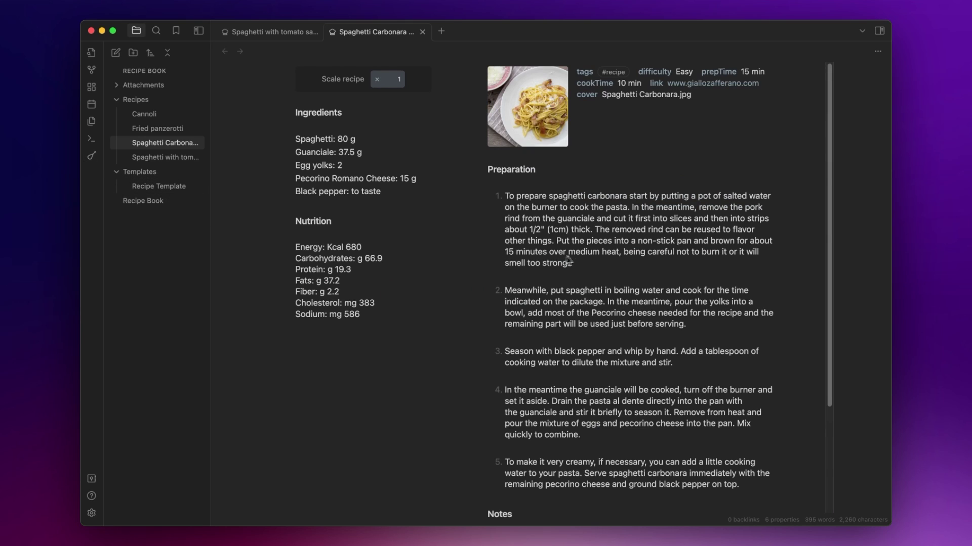
scroll(580, 257, "down", 3)
scroll(581, 257, "down", 3)
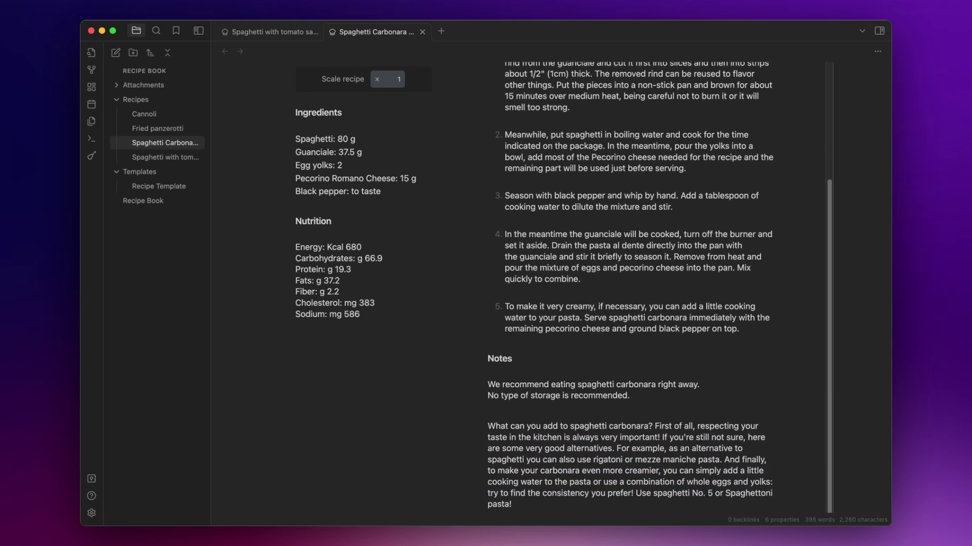